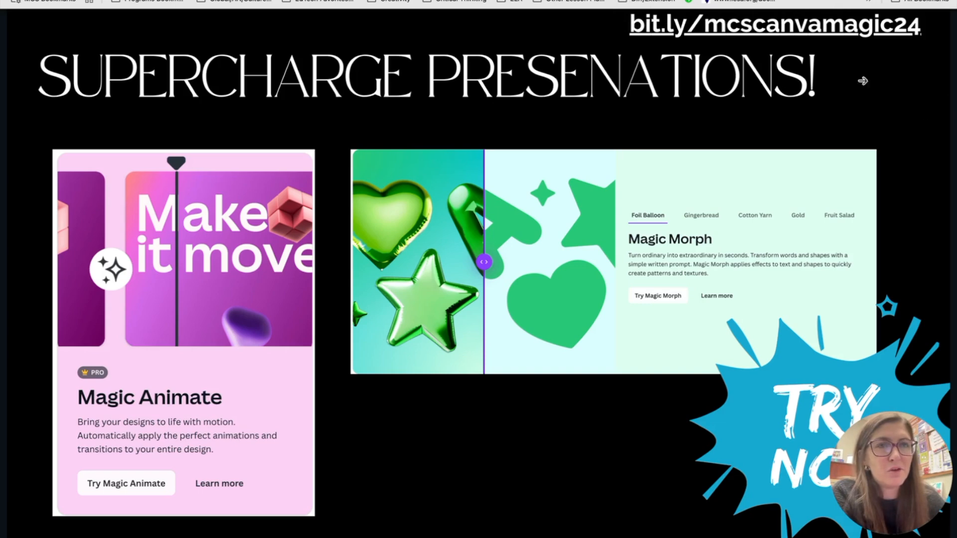
Advance the presentation to the Magic Design video slide, view its linked template, and return to the slide.
click(926, 129)
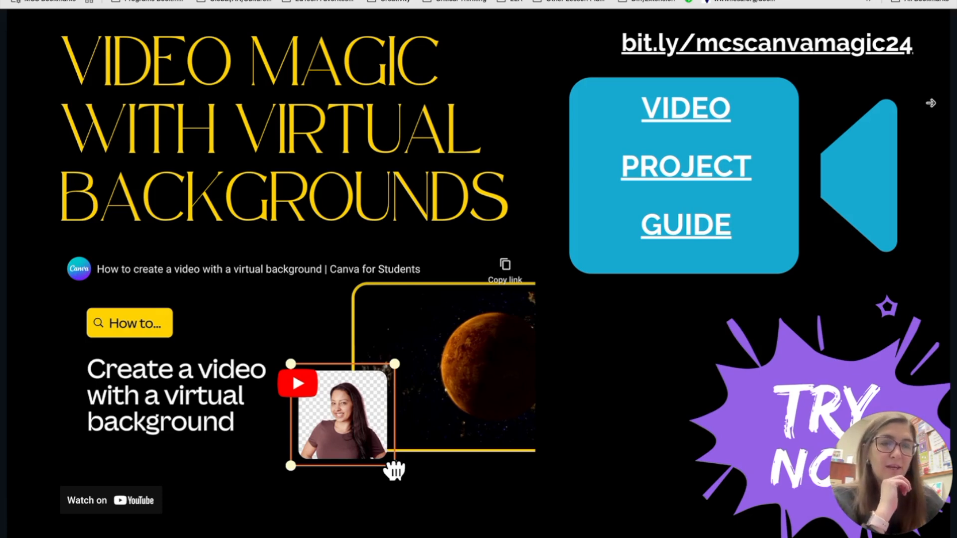
click(930, 101)
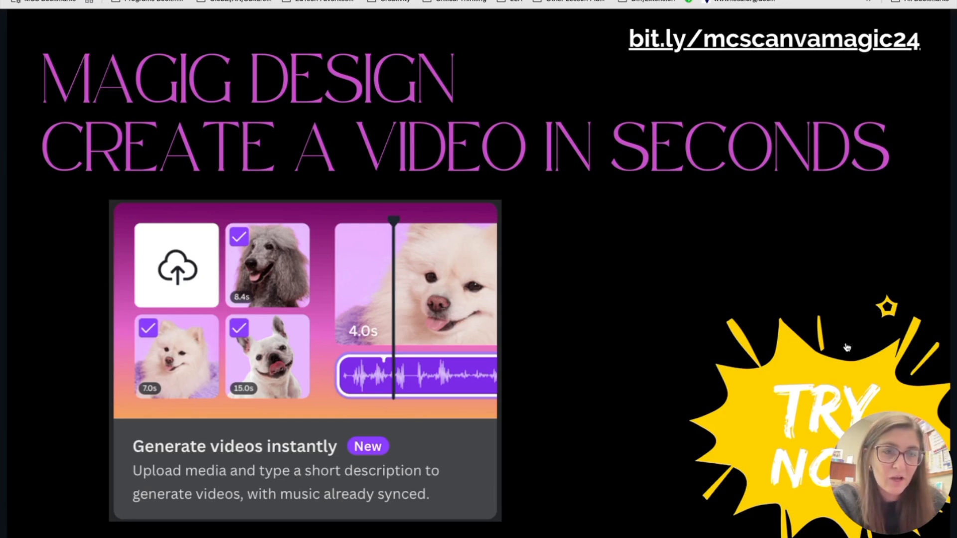
click(747, 421)
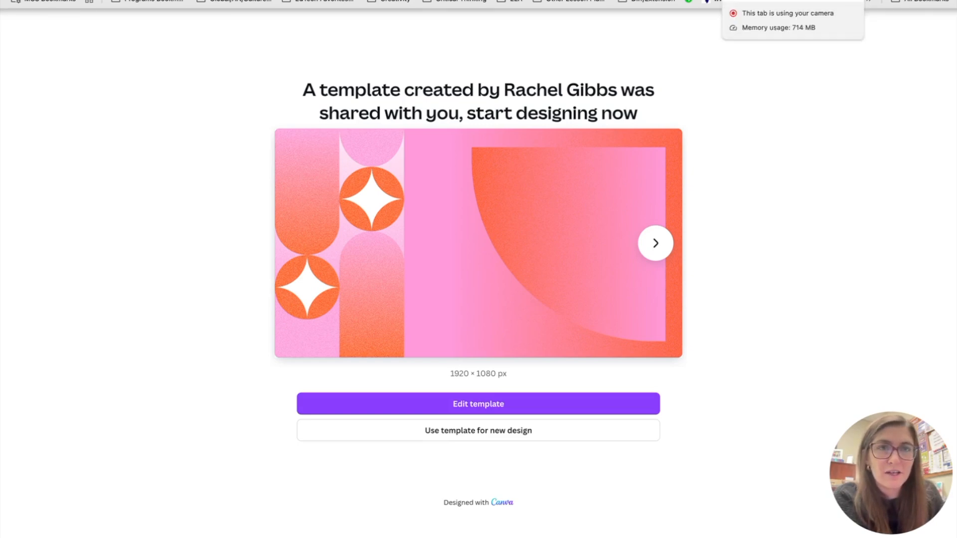
click(742, 0)
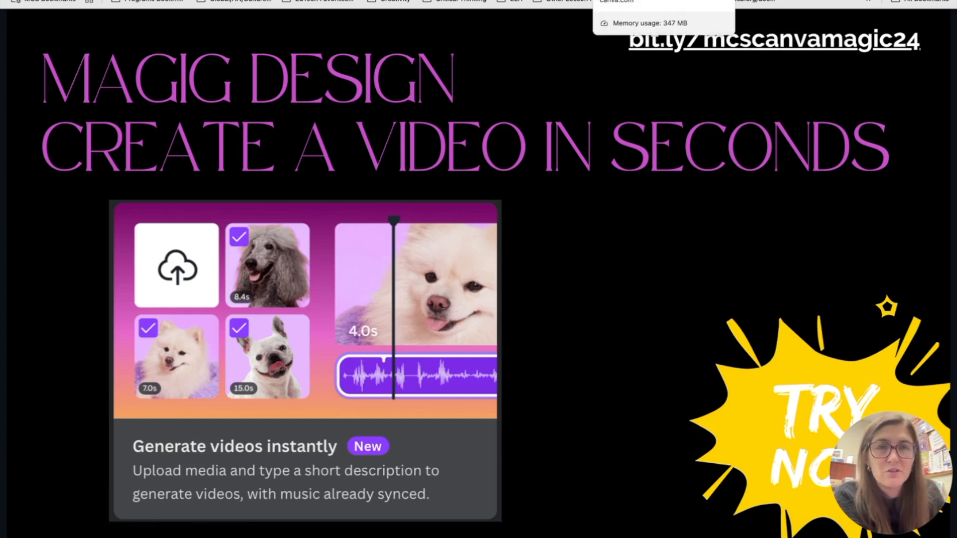
Go to the Canva home page and create a blank Video (1080p) design.
click(667, 0)
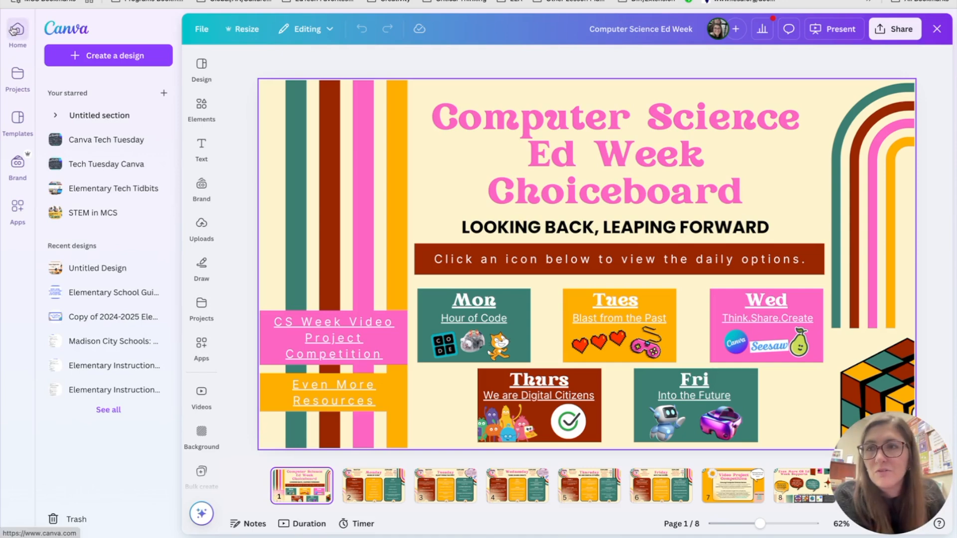
click(15, 30)
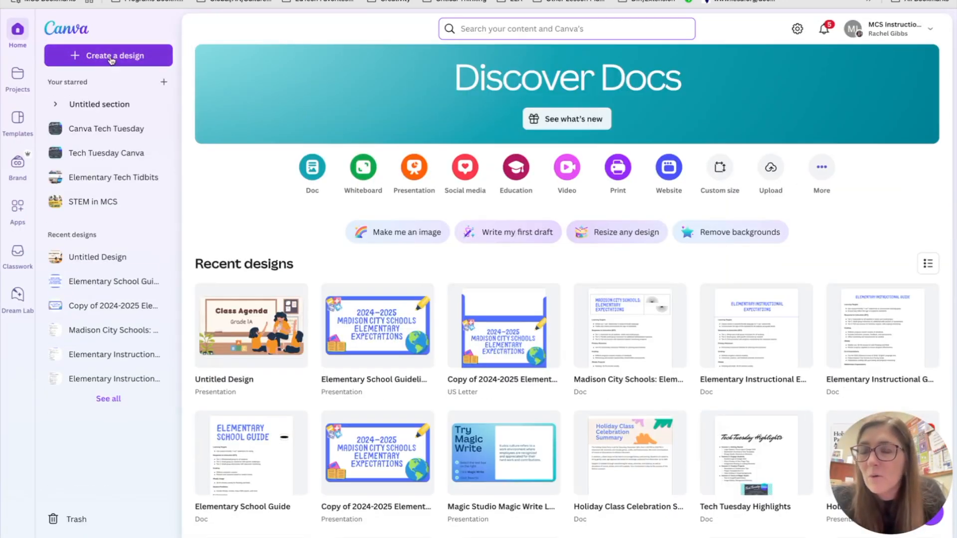
click(111, 58)
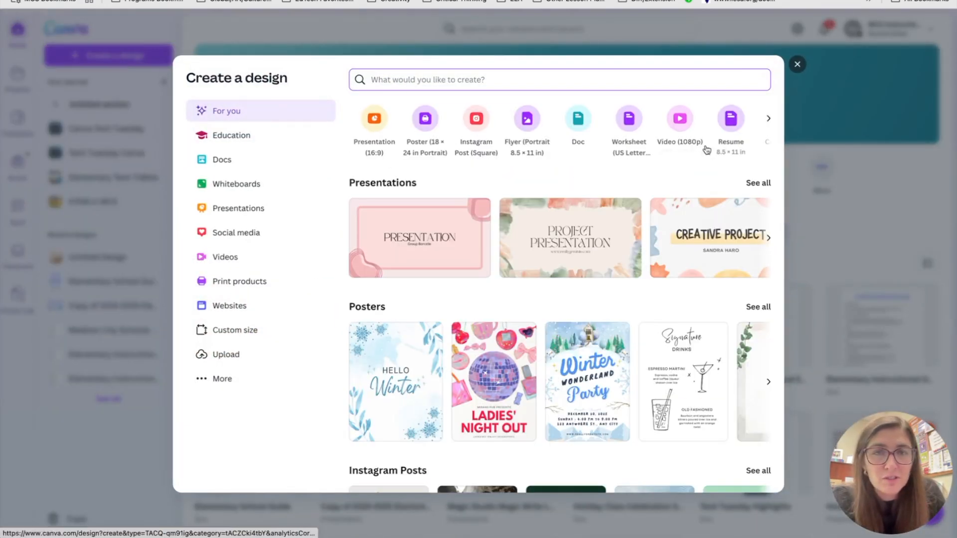
click(224, 256)
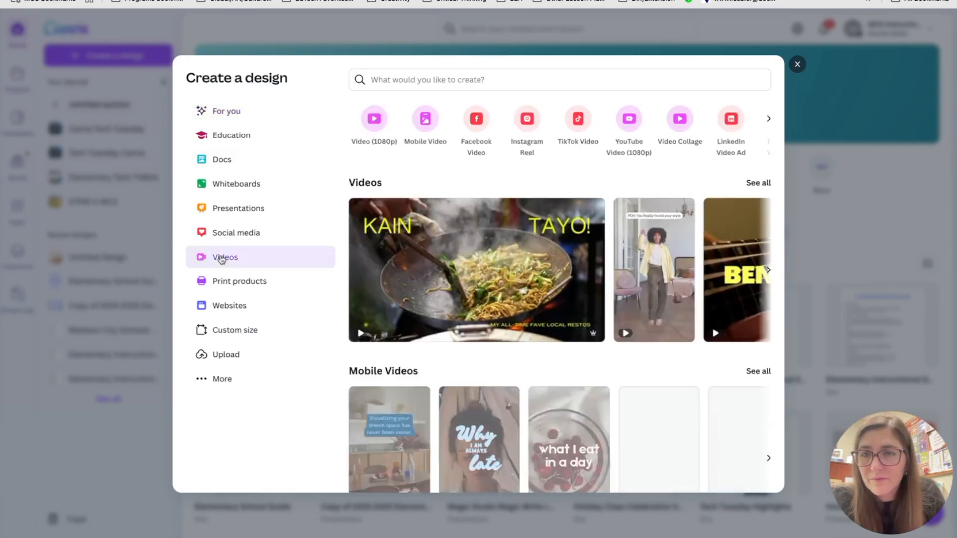
click(381, 116)
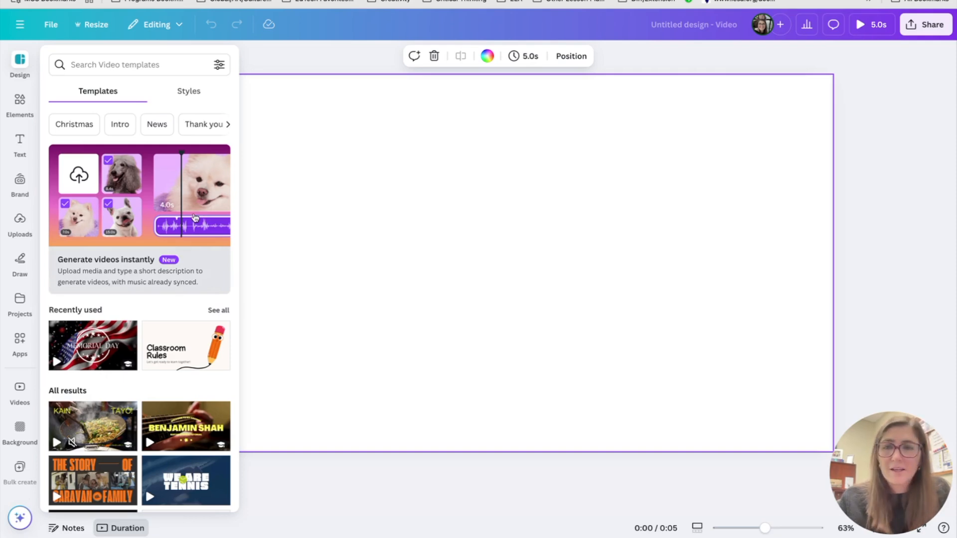
Start generating an instant video with Magic Design and select six uploaded classroom photos of students doing hands-on activities.
click(194, 218)
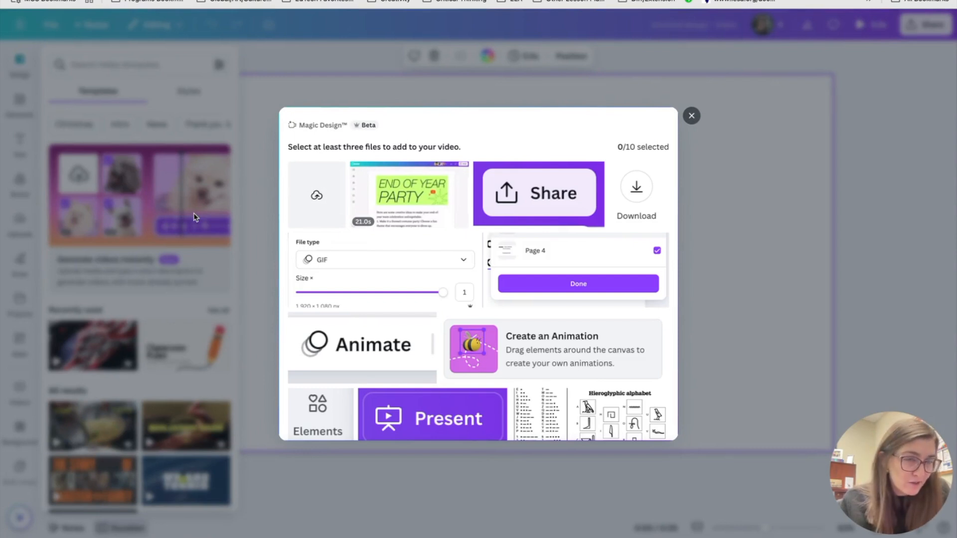
scroll(495, 366, down, 5)
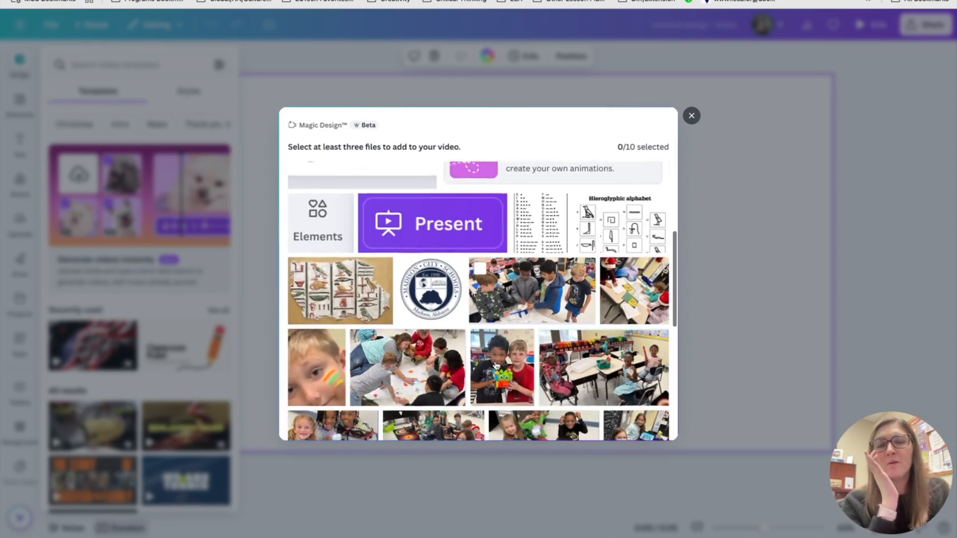
scroll(496, 366, down, 4)
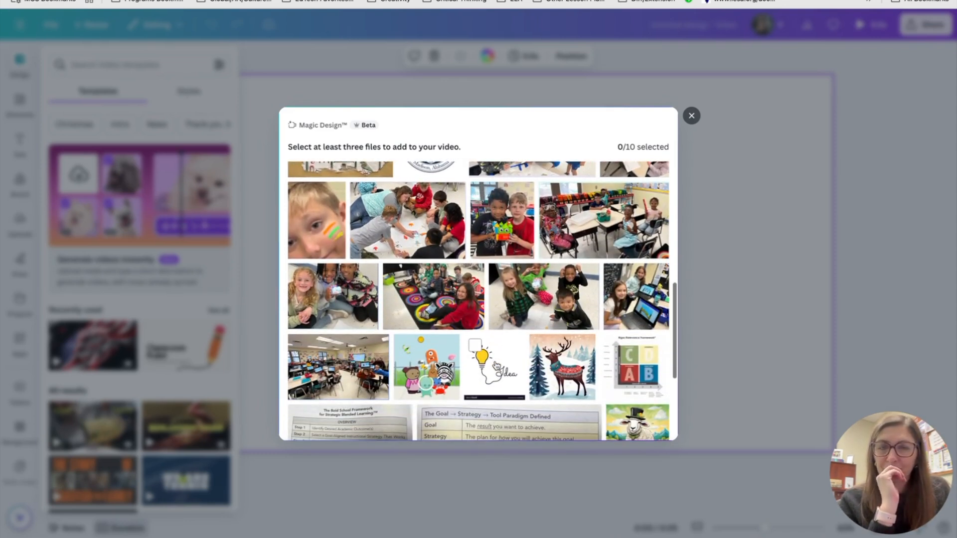
scroll(496, 367, down, 5)
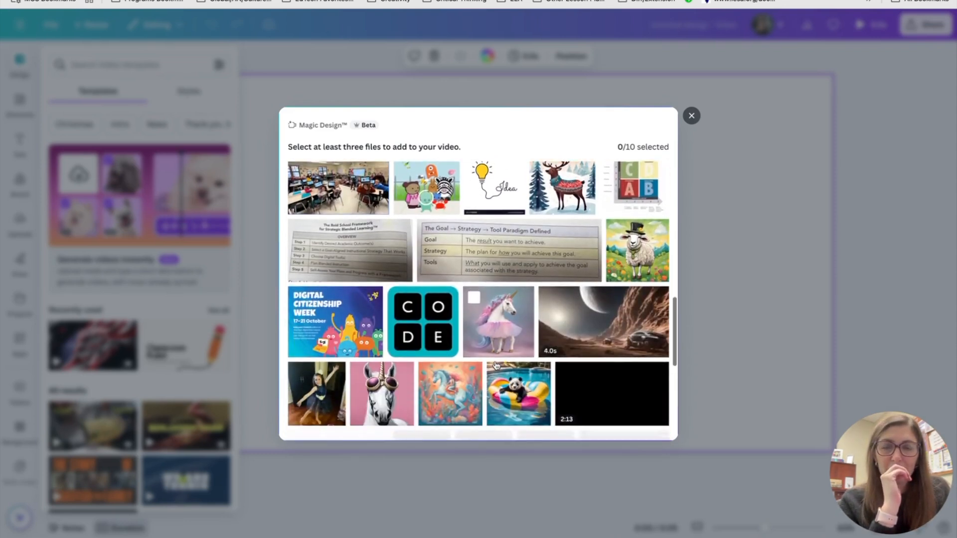
scroll(496, 367, up, 7)
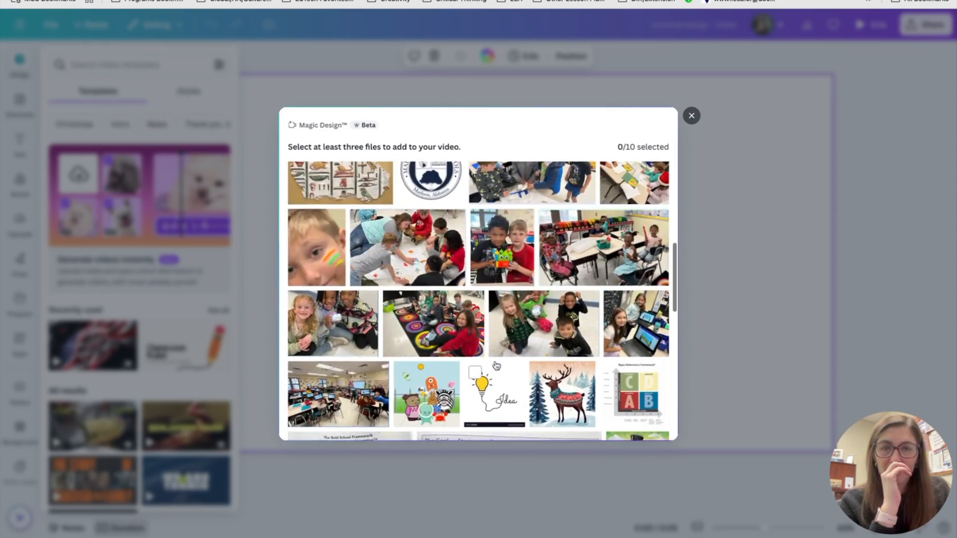
scroll(500, 371, up, 1)
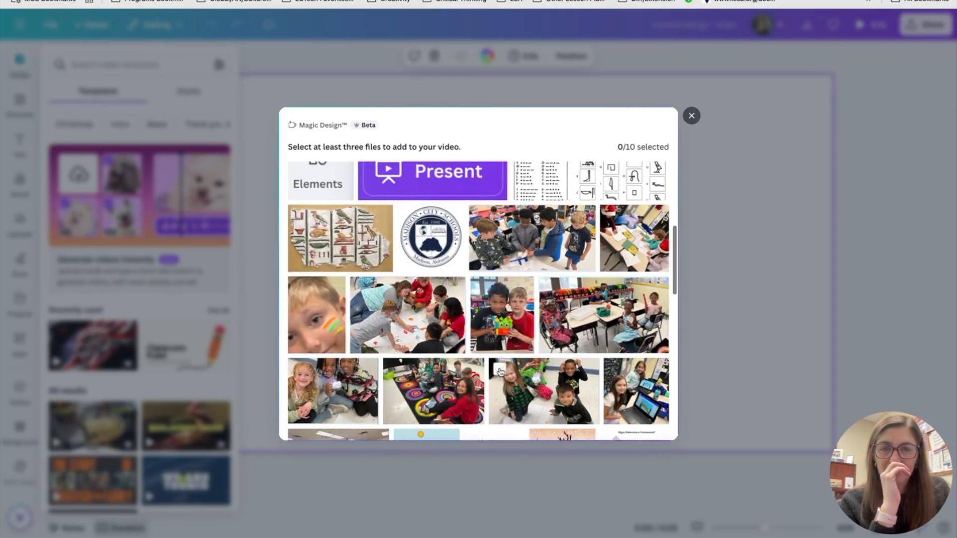
click(536, 236)
click(630, 238)
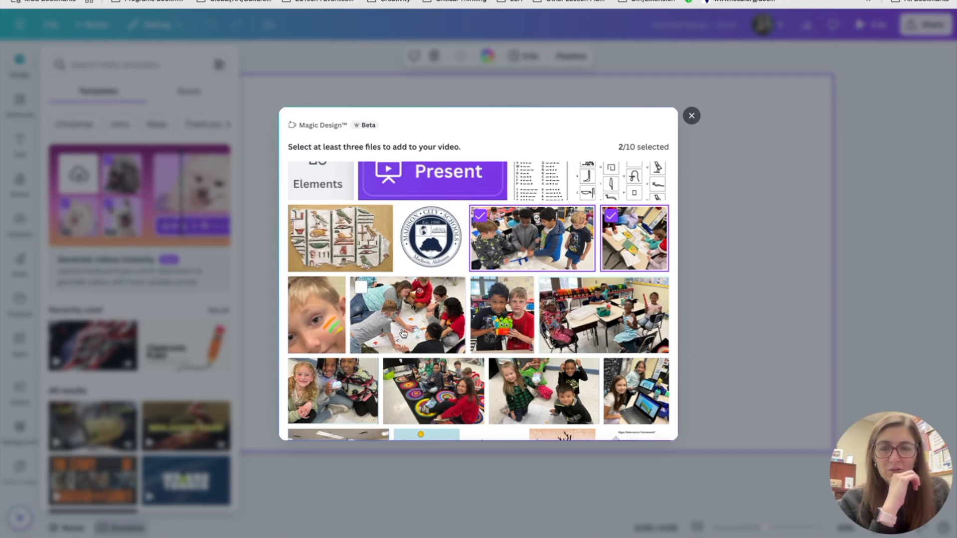
click(421, 326)
click(505, 303)
scroll(507, 301, down, 5)
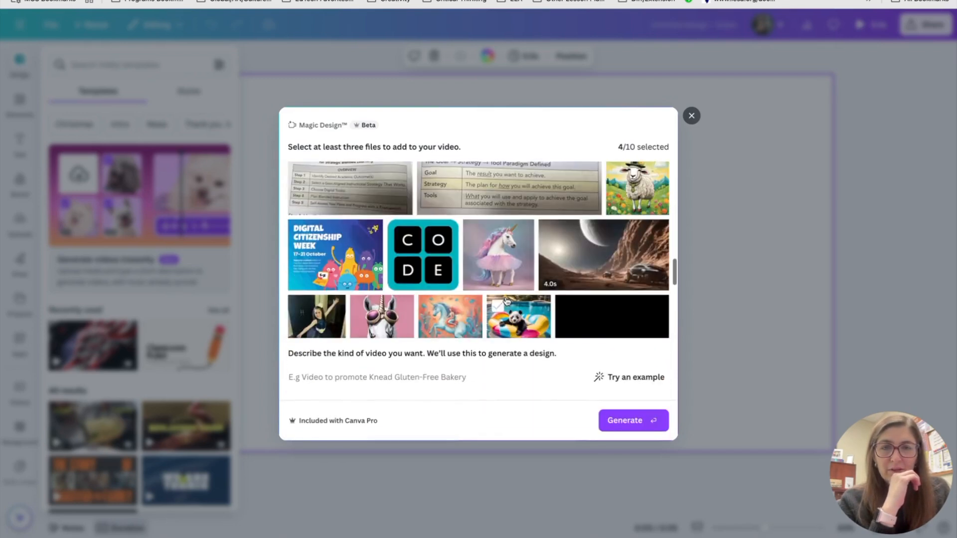
click(499, 189)
click(634, 212)
Add the three adjacent uploaded photos of students working on laptops to the Magic Design video selection.
scroll(635, 211, down, 10)
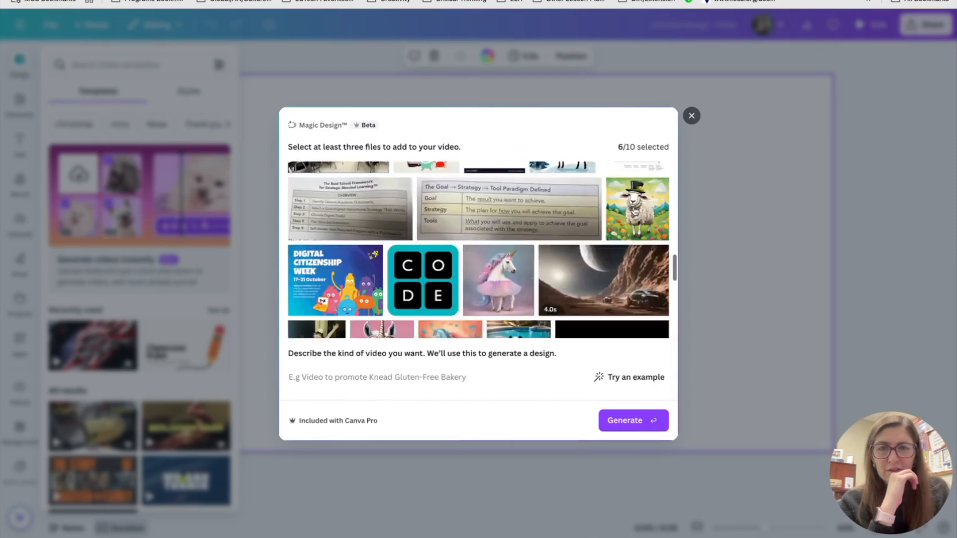
scroll(625, 296, down, 15)
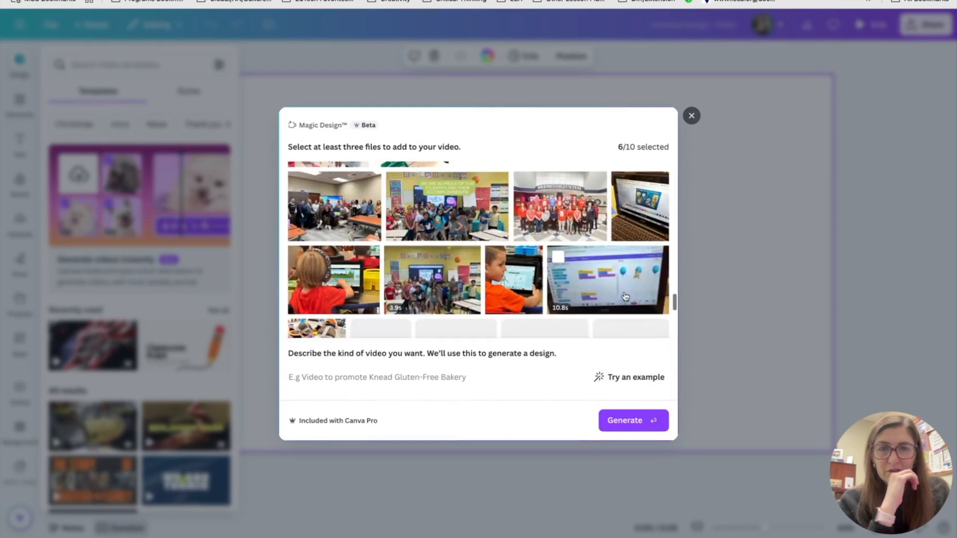
scroll(502, 244, down, 3)
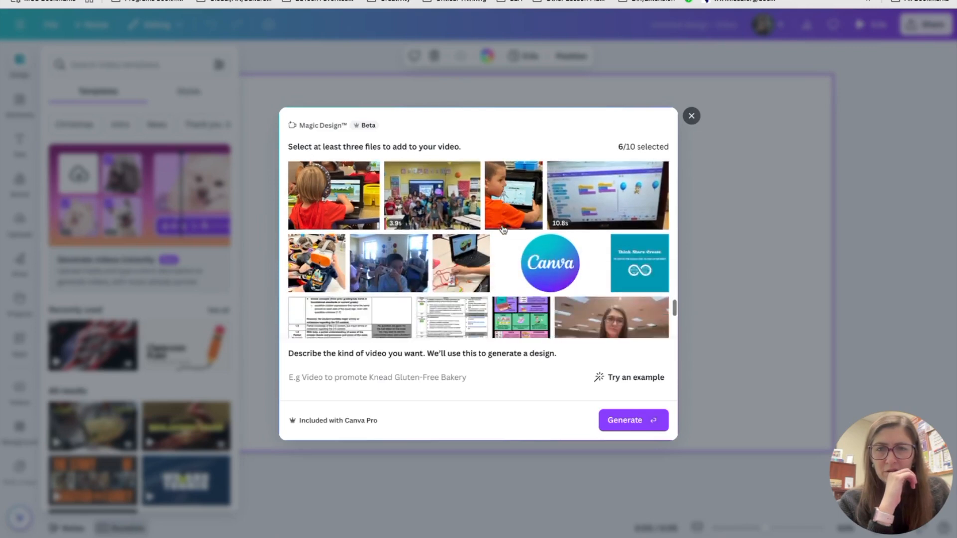
scroll(503, 229, down, 10)
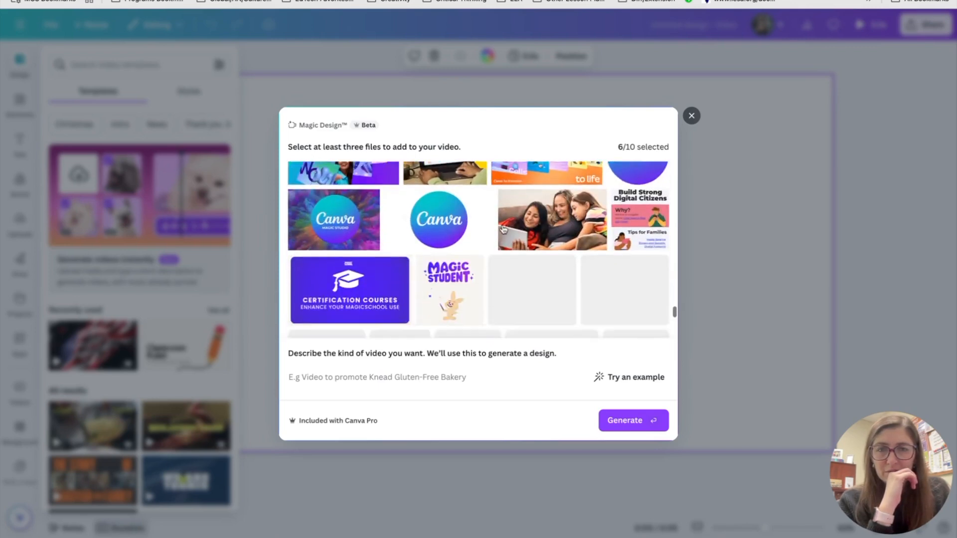
scroll(504, 229, down, 10)
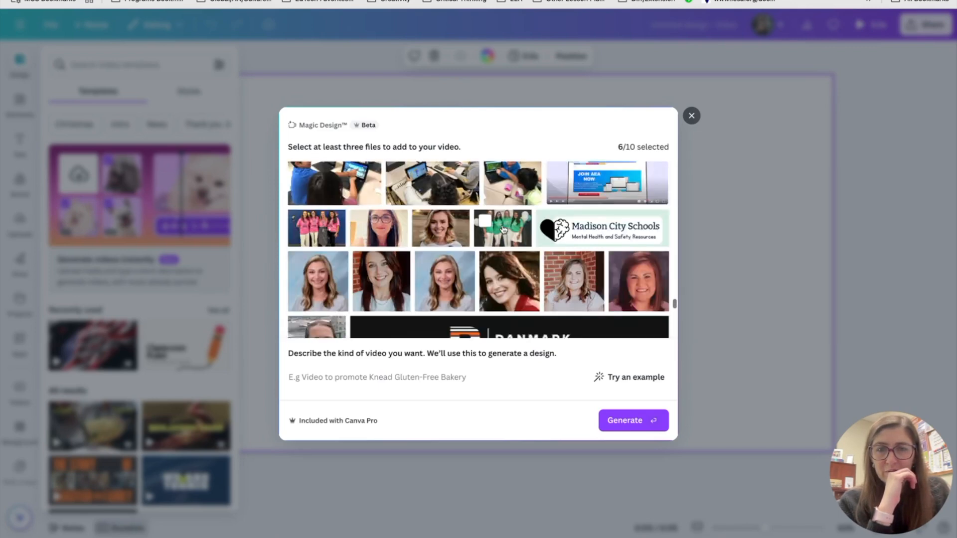
click(511, 283)
click(450, 294)
click(314, 287)
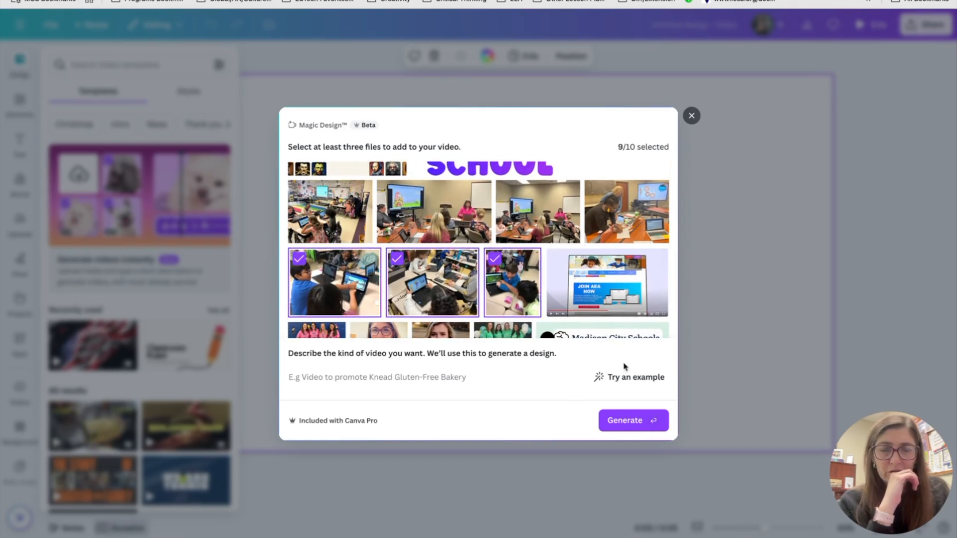
Generate the video with the description "Celebrating STEM education in Madison City Schools" and play the finished design.
click(392, 379)
text(celebrating STEM)
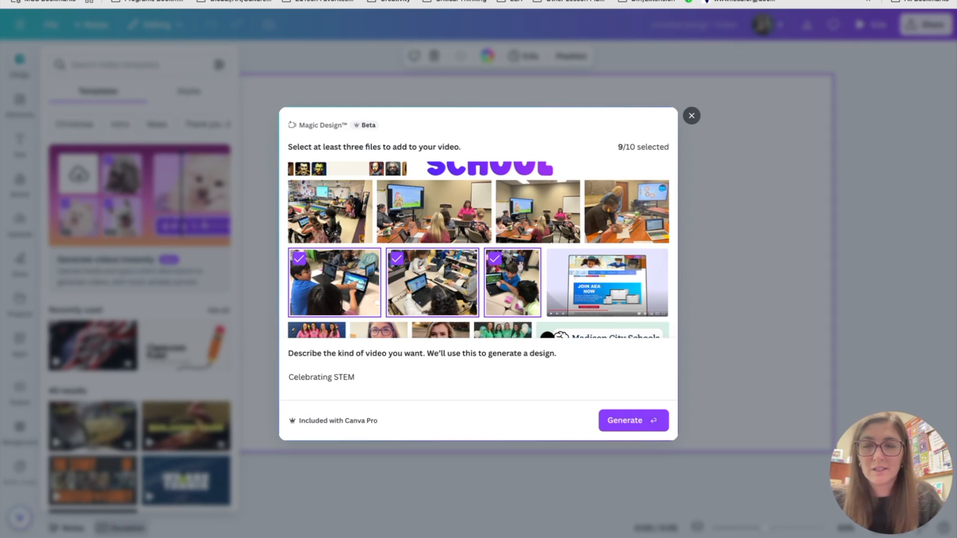
text( education )
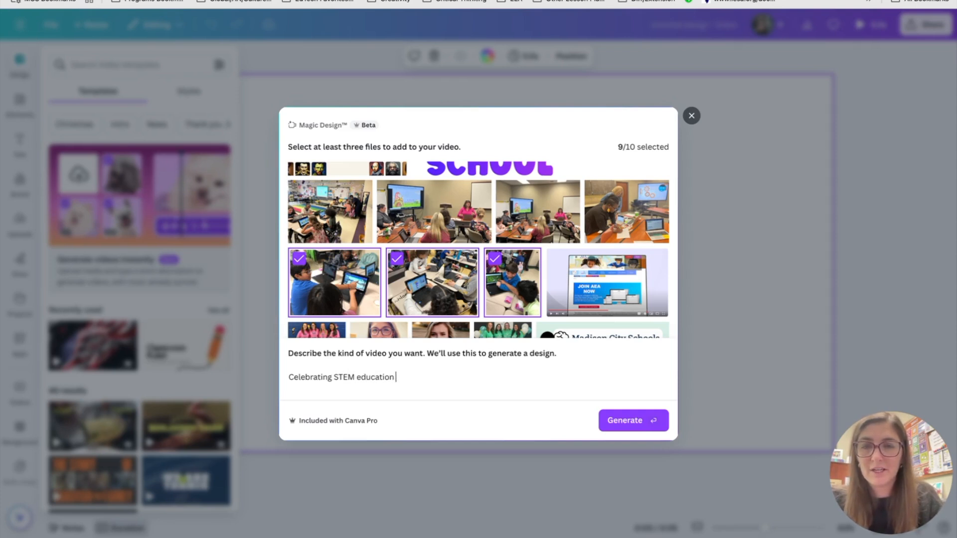
text(in Madison)
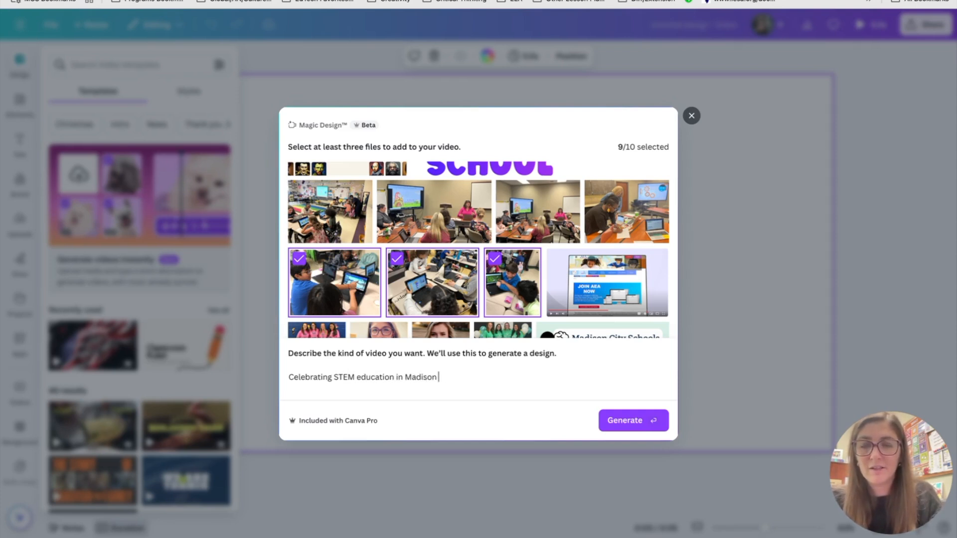
text( City Schools)
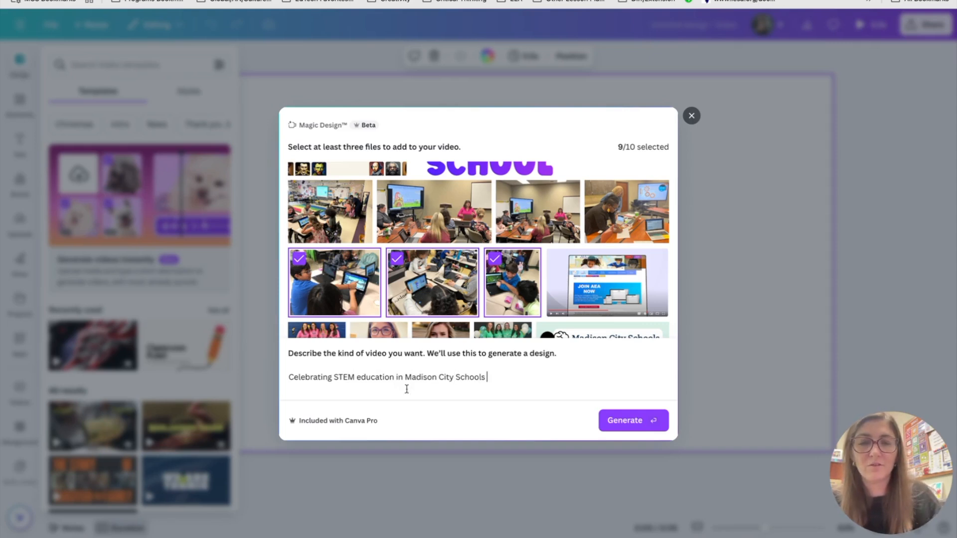
click(616, 426)
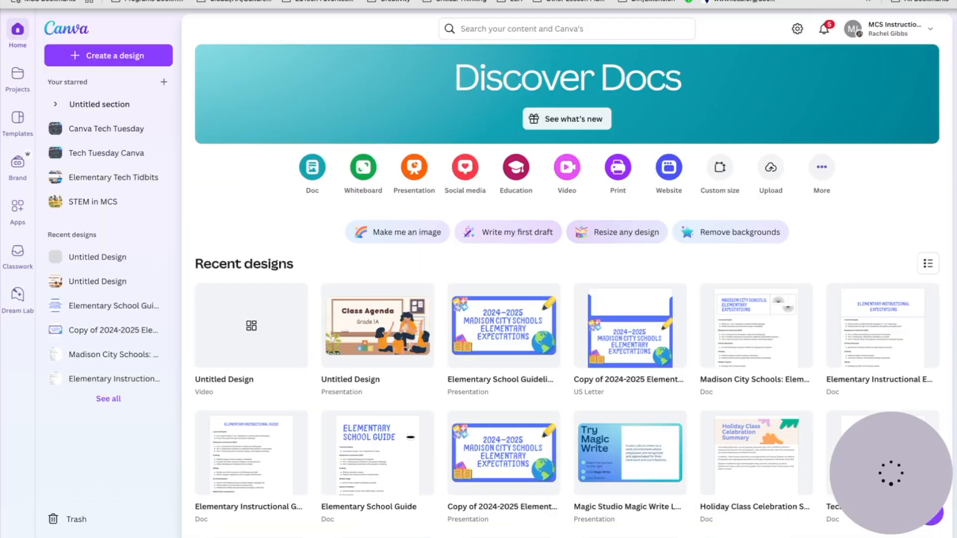
click(238, 331)
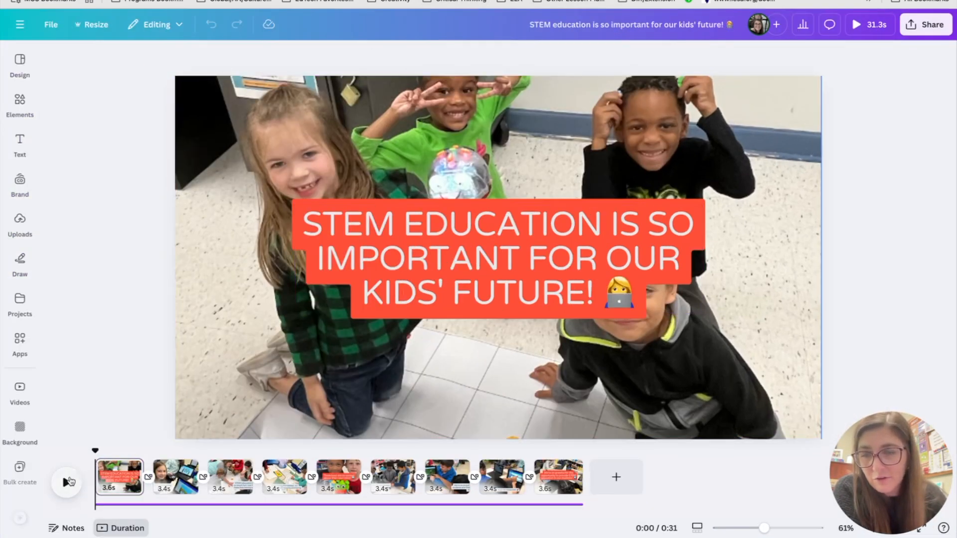
click(68, 481)
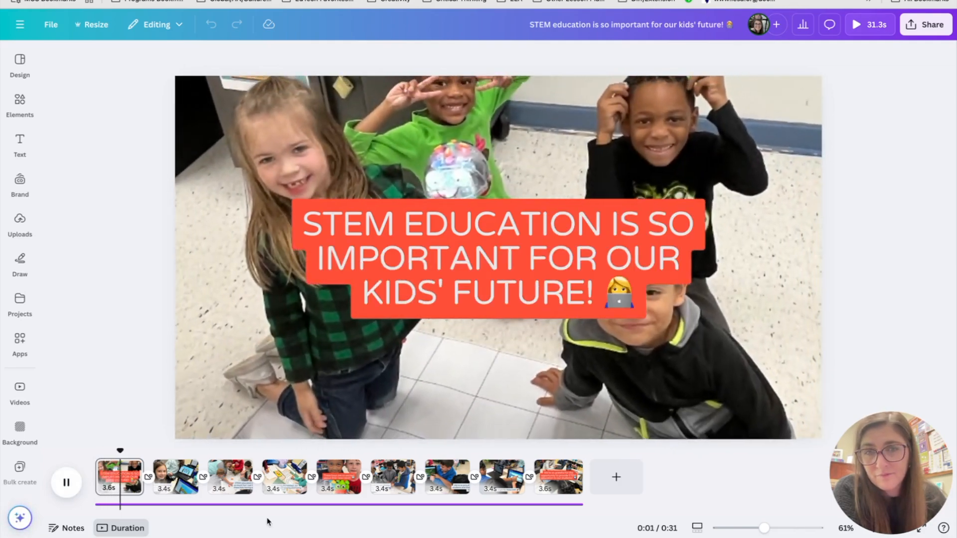
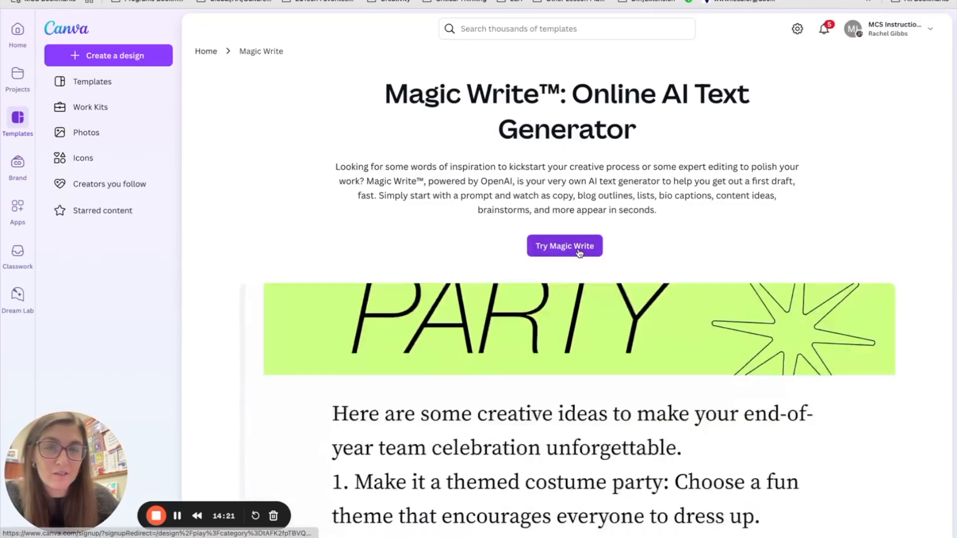
Try Magic Write in a new doc and generate text from the prompt "parent info letter for holiday class party and book exchange".
click(579, 249)
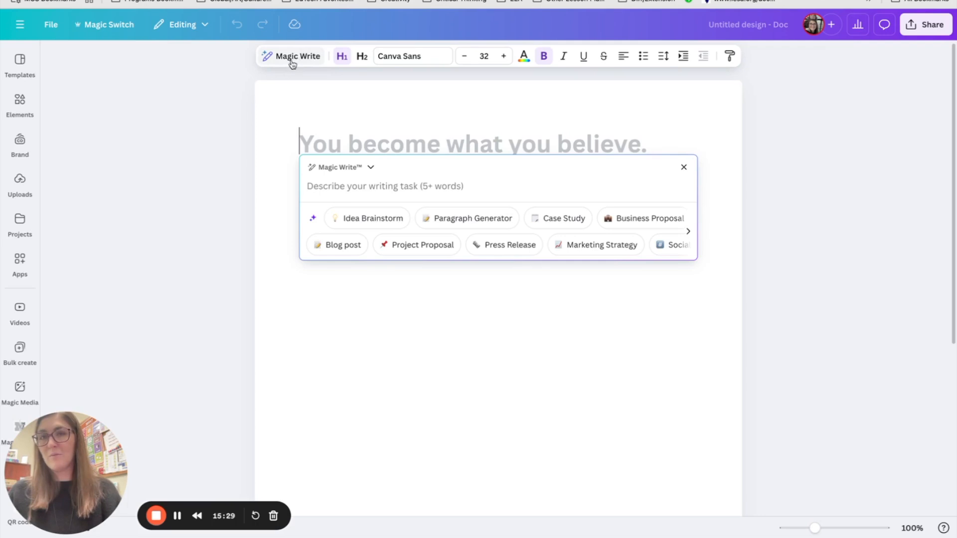
click(383, 186)
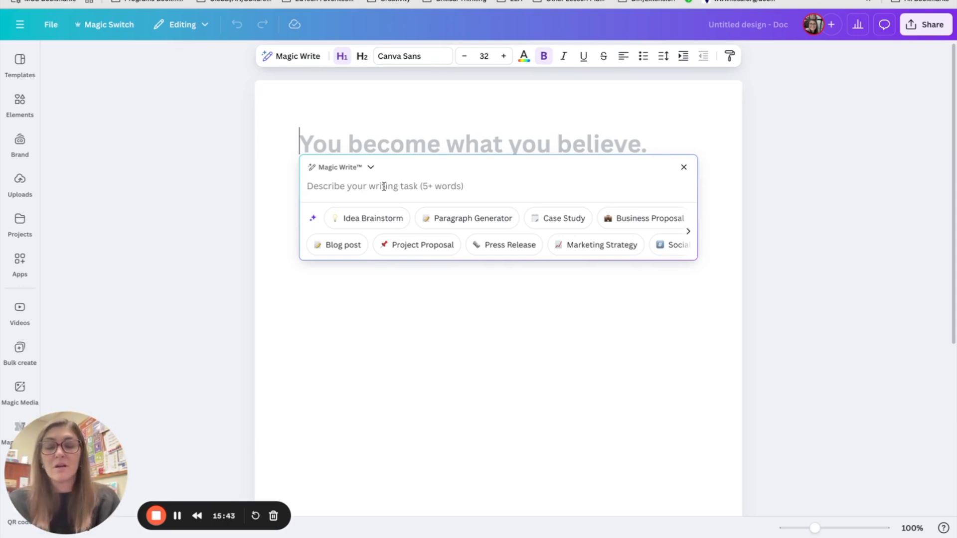
text(parent info )
text(letter for holida)
text(y pl)
key(BackSpace)
key(BackSpace)
text(class party and book exchange)
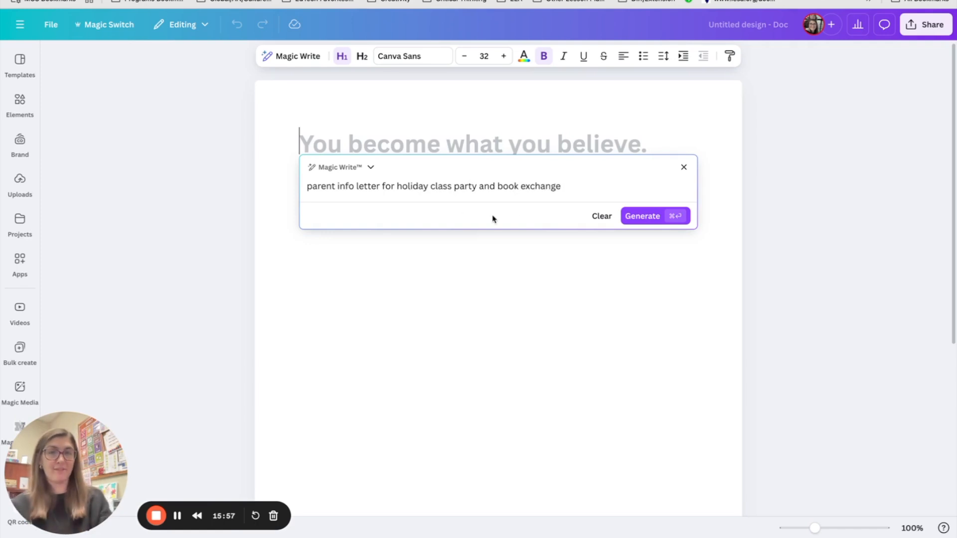
click(639, 219)
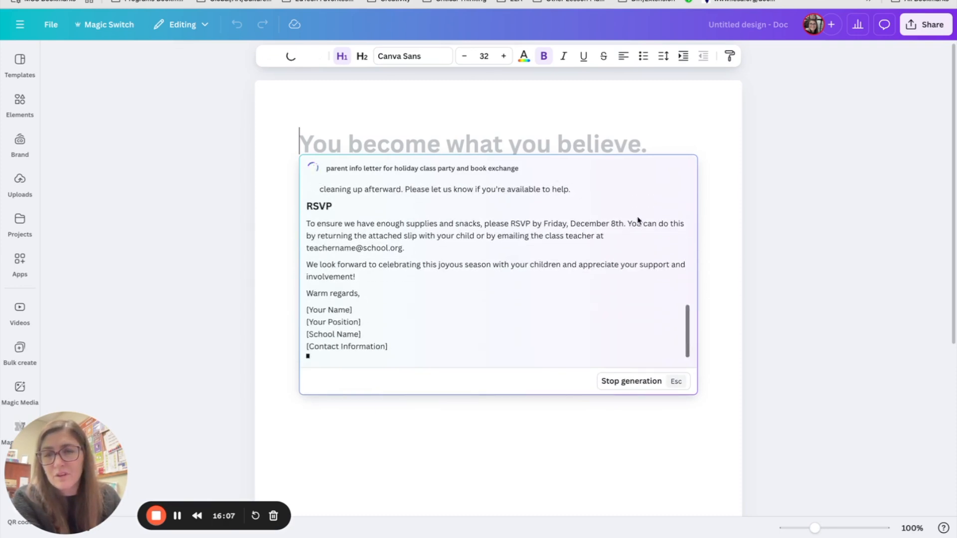
Read through the generated holiday party letter, from the event details to the RSVP and signature placeholders.
scroll(530, 222, up, 10)
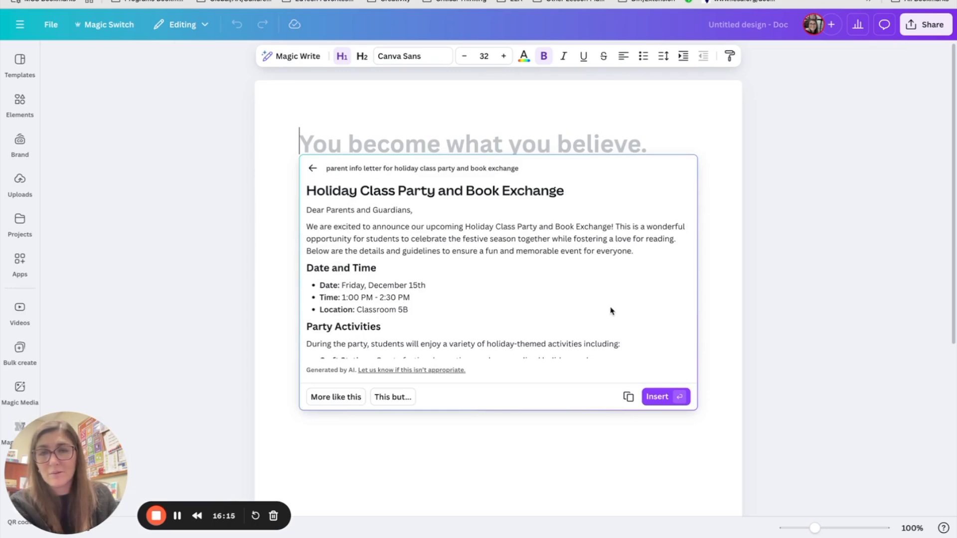
scroll(612, 310, down, 1)
scroll(611, 310, down, 1)
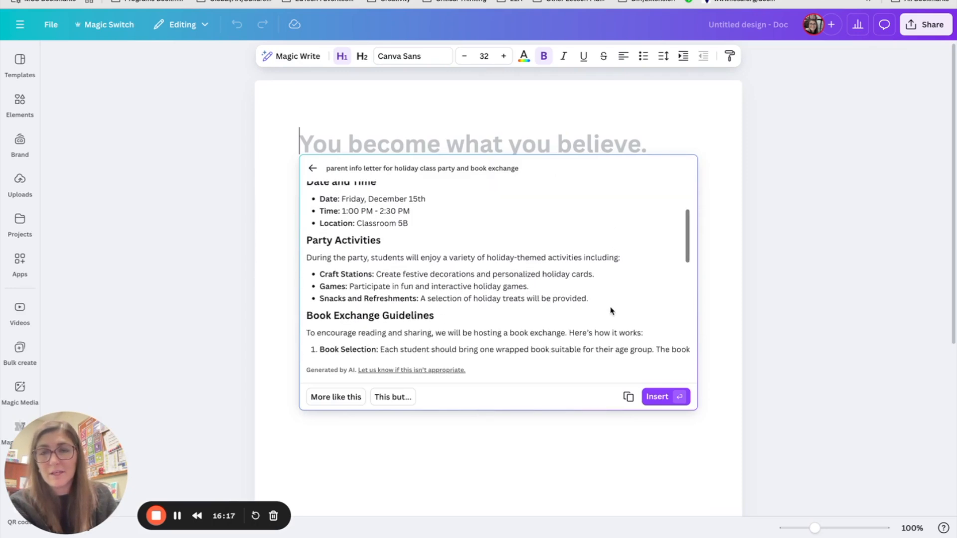
scroll(597, 344, down, 2)
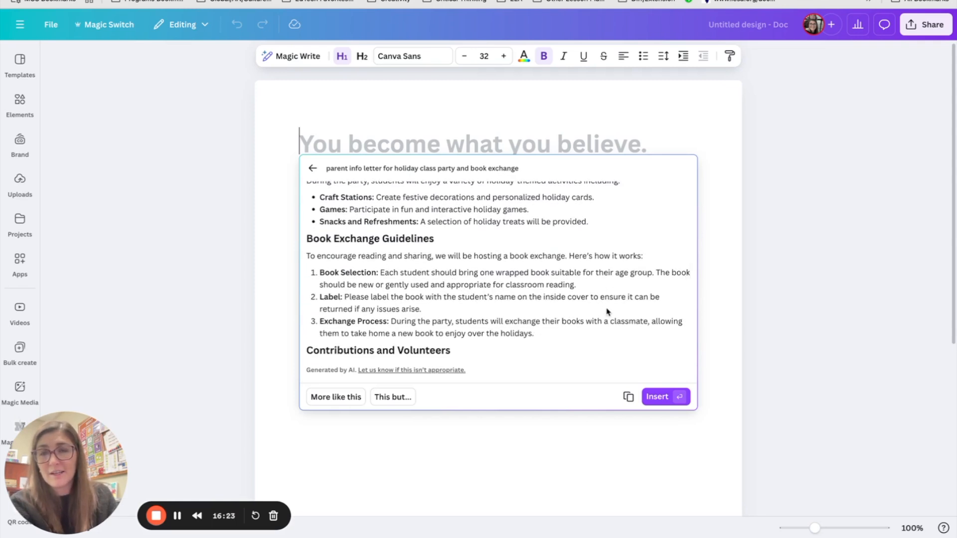
scroll(606, 312, down, 3)
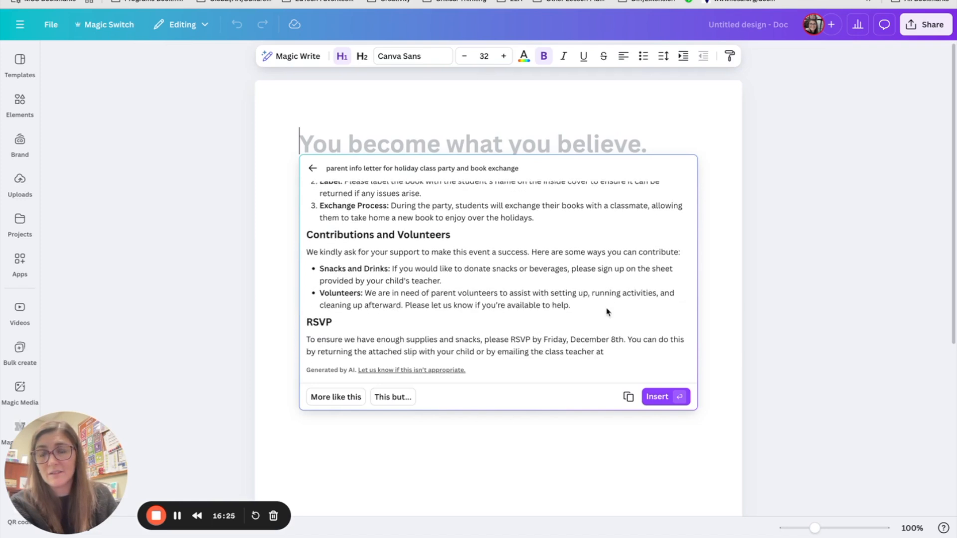
scroll(608, 314, down, 2)
scroll(610, 336, down, 1)
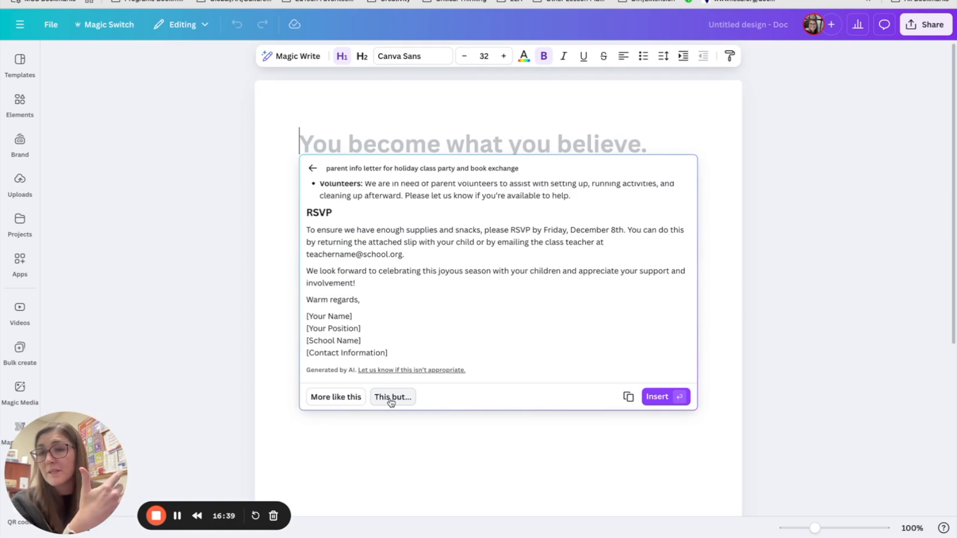
scroll(408, 327, up, 7)
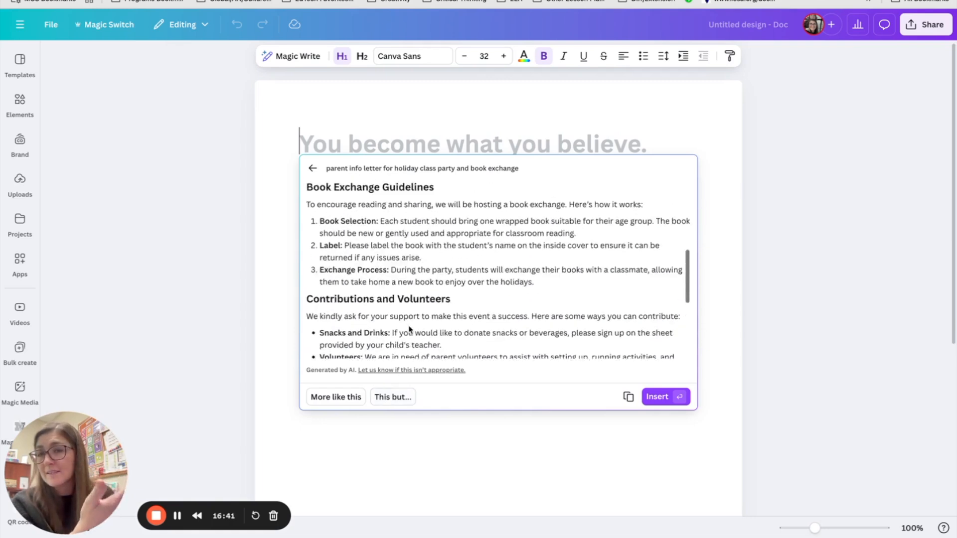
scroll(408, 327, up, 1)
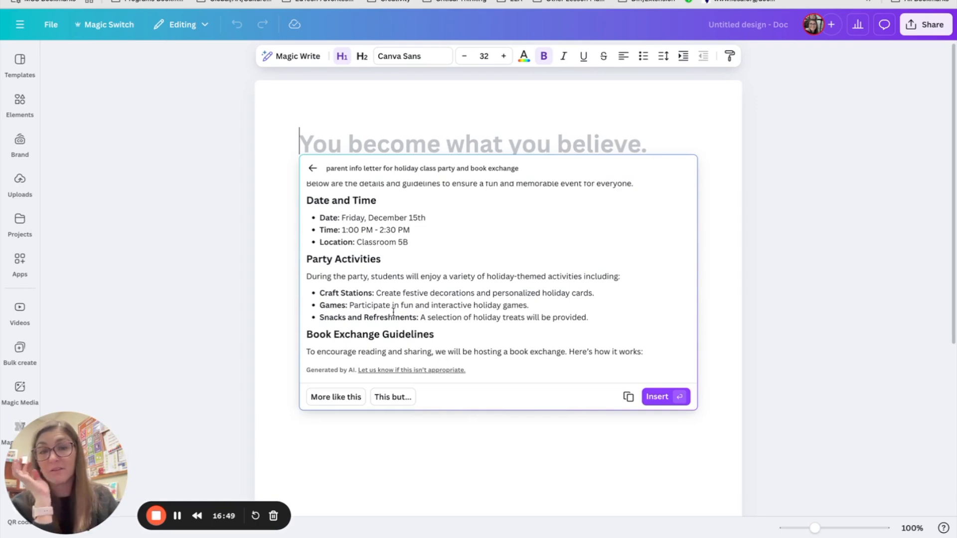
Insert the generated holiday class party letter into the doc and look it over from heading to signature.
click(654, 400)
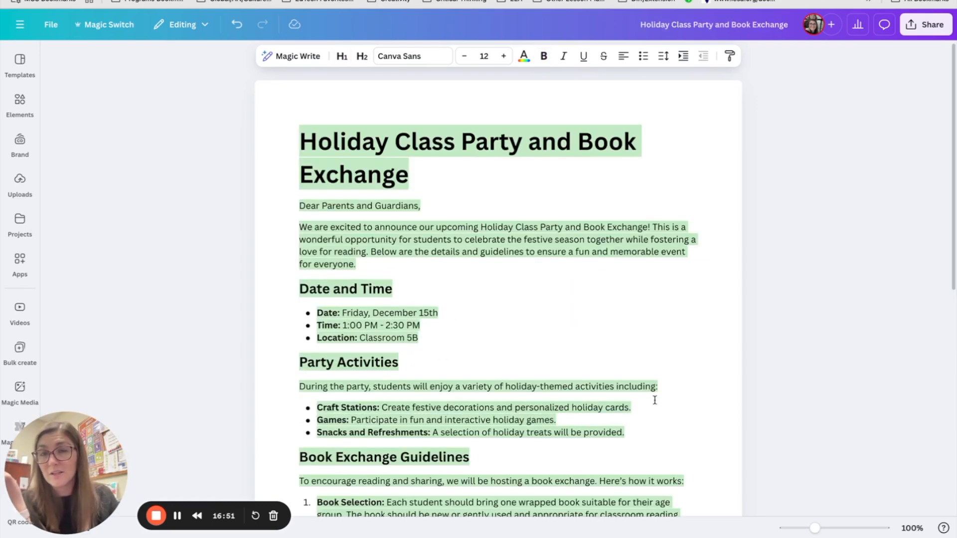
click(699, 164)
scroll(630, 391, down, 8)
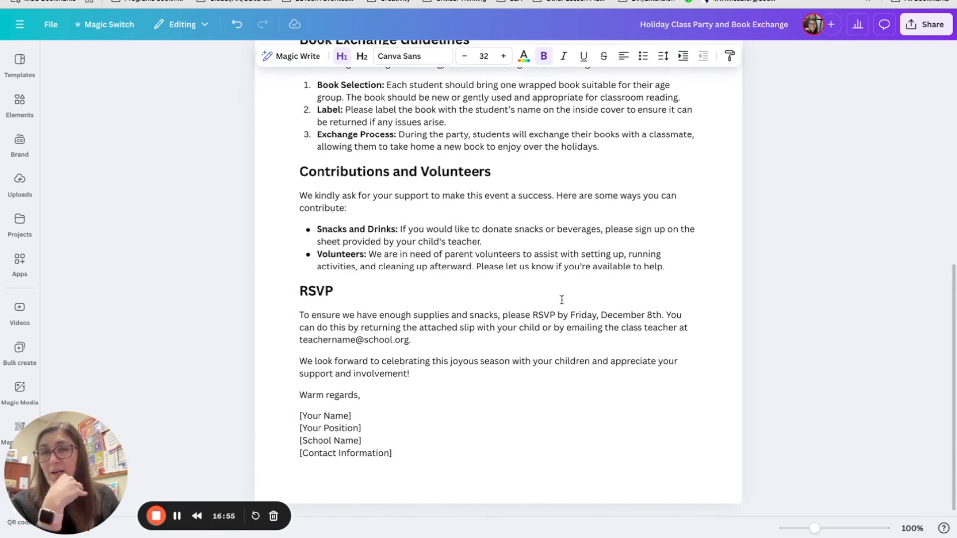
scroll(559, 301, up, 10)
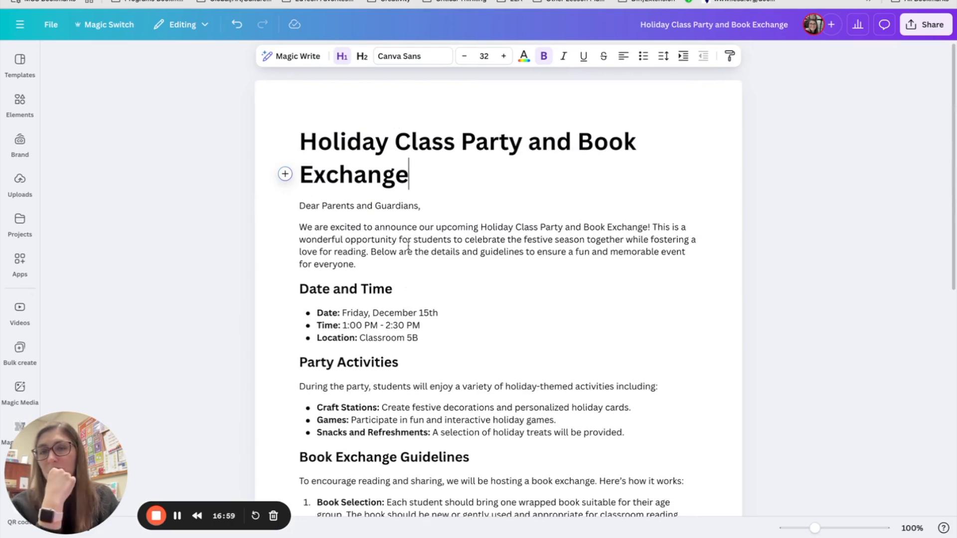
Browse the actions and content types that can be added at the letter's Date line, and close the list.
click(315, 243)
click(322, 312)
click(285, 319)
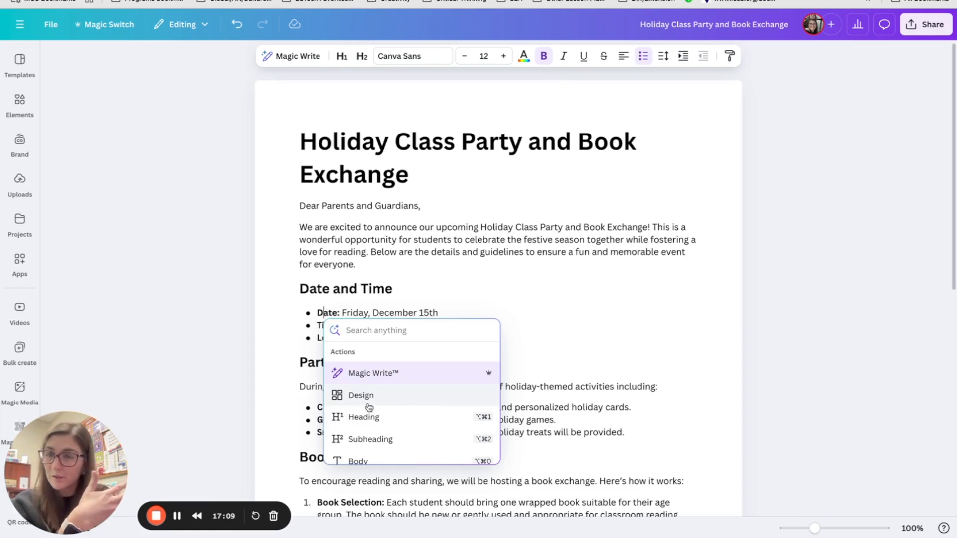
scroll(366, 403, down, 3)
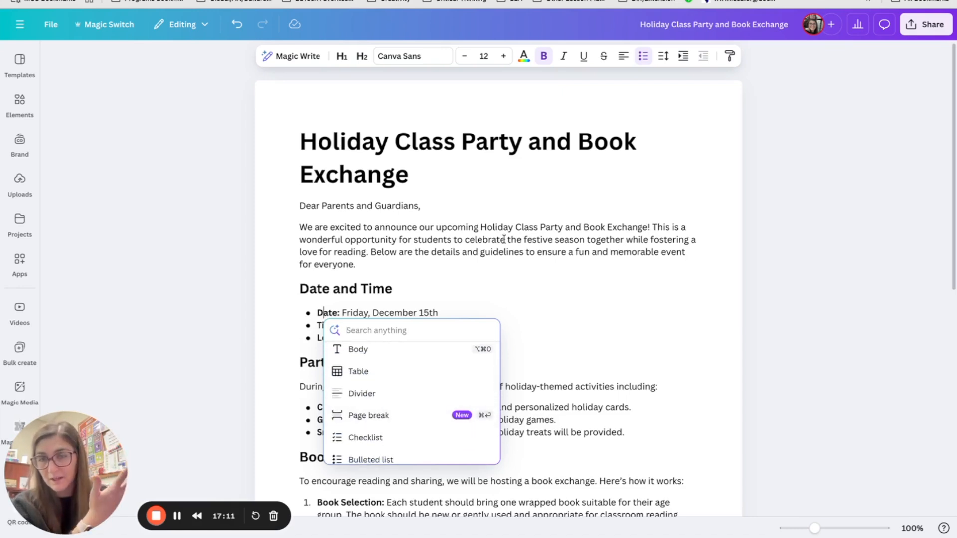
click(683, 159)
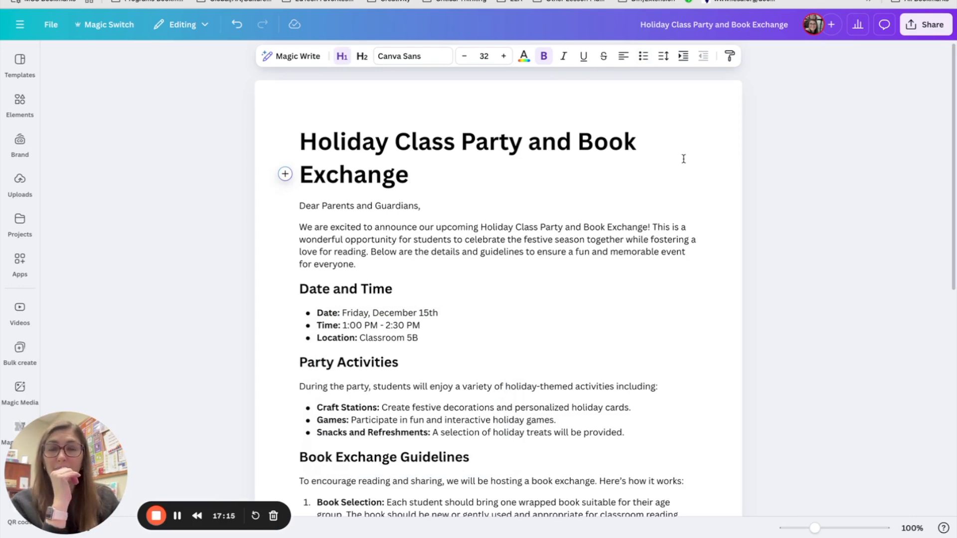
click(499, 141)
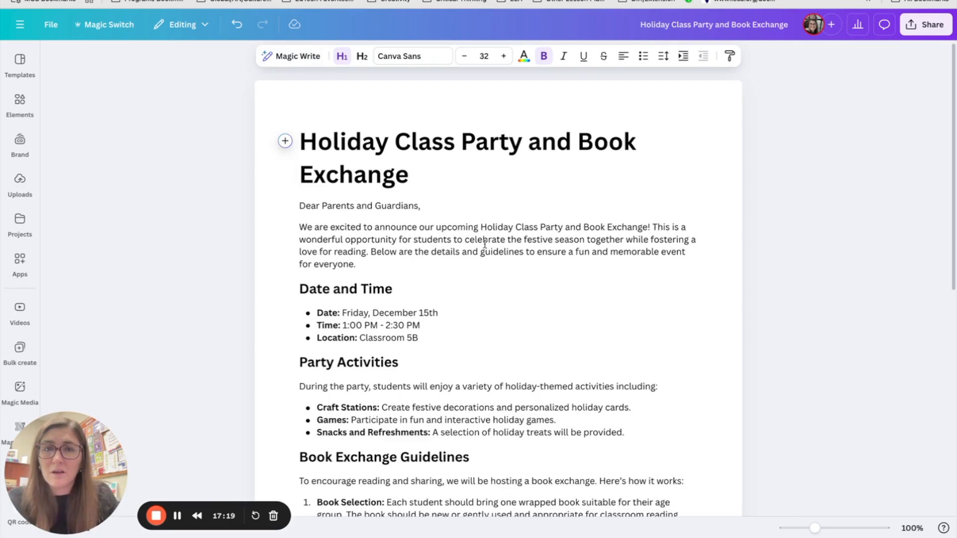
scroll(573, 328, down, 2)
scroll(573, 329, down, 1)
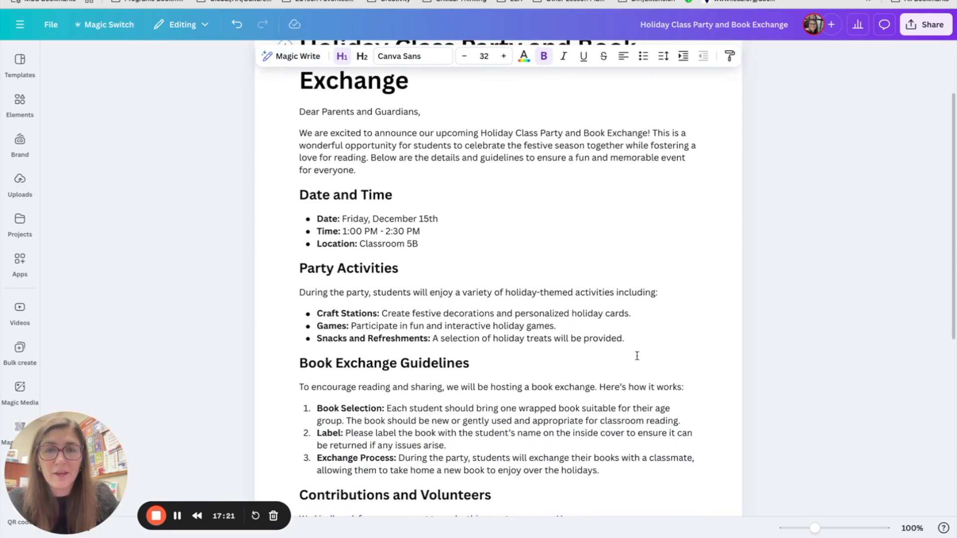
scroll(562, 286, up, 2)
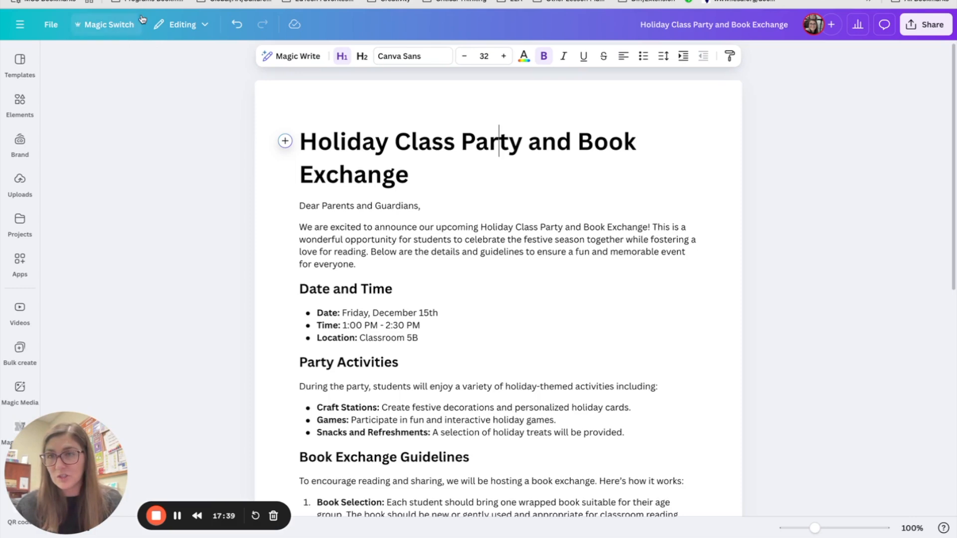
Compare the letter's Magic Switch options with the Transform into Doc option in the Canva Magic Studio presentation, and return to the letter.
click(113, 29)
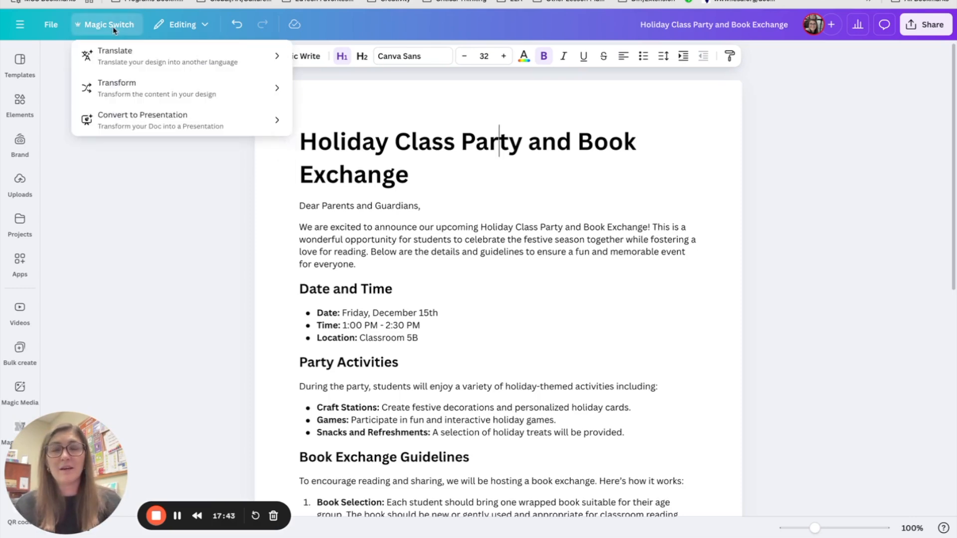
click(471, 2)
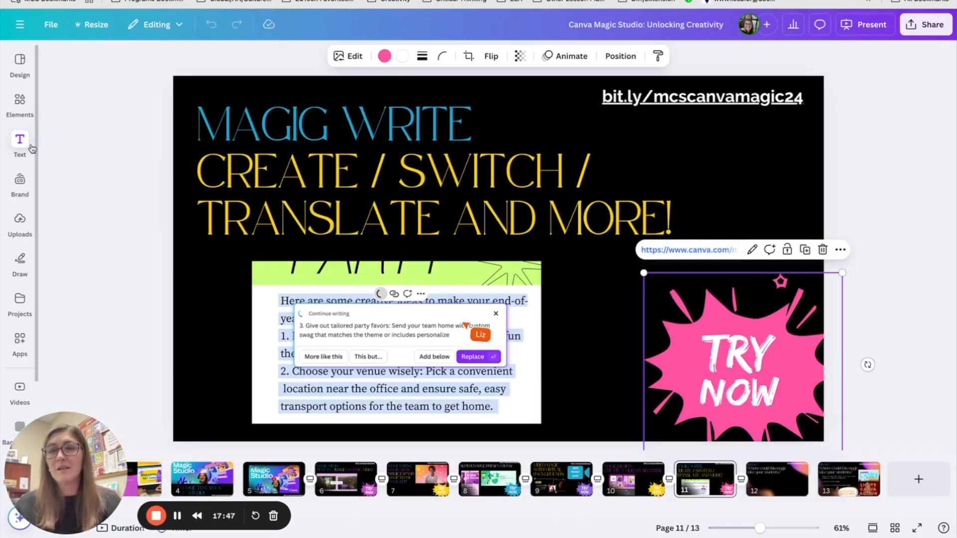
click(29, 145)
click(31, 147)
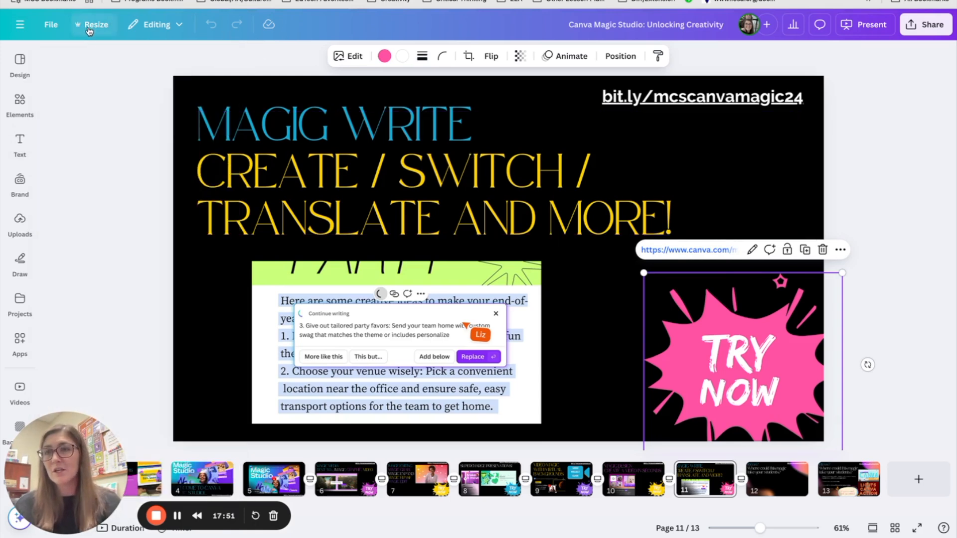
click(96, 25)
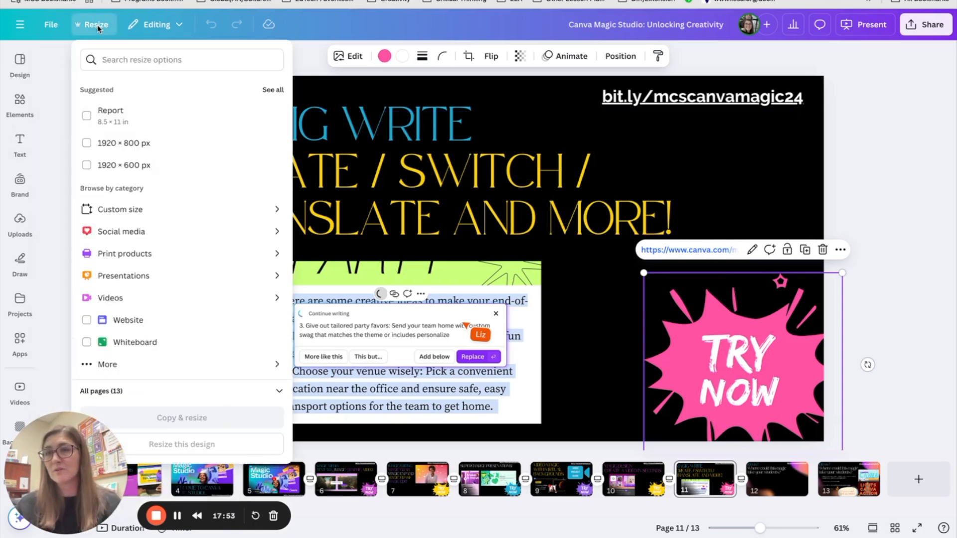
scroll(170, 211, down, 2)
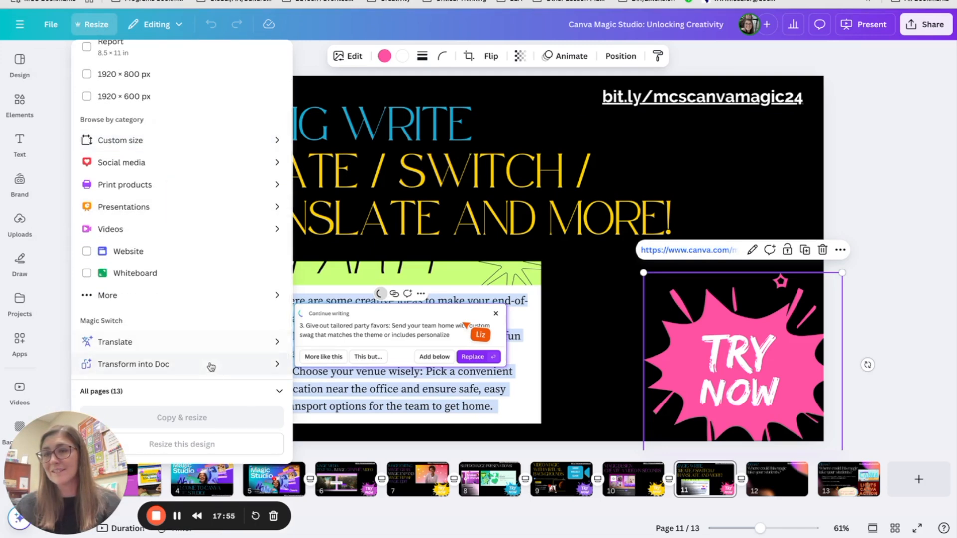
click(276, 364)
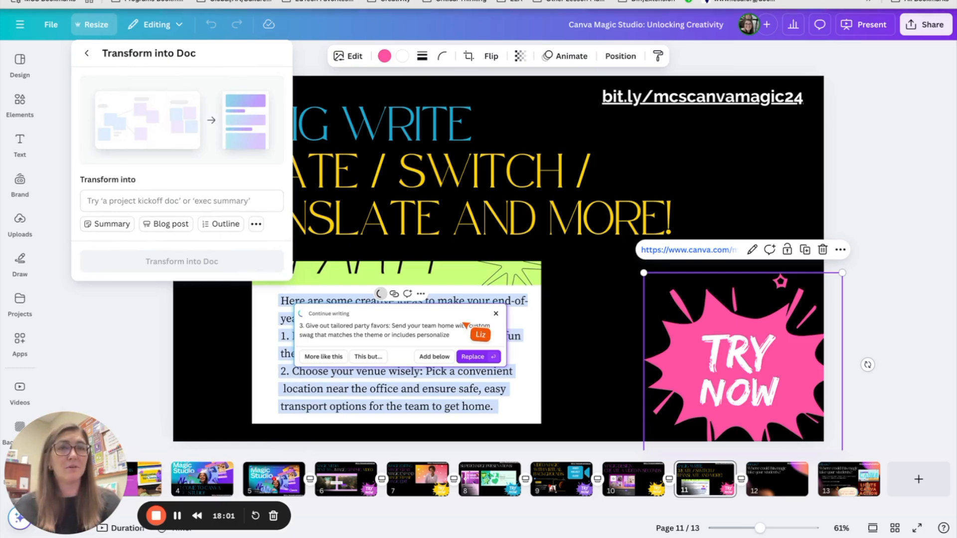
key(ctrl+Tab)
key(ctrl+Tab)
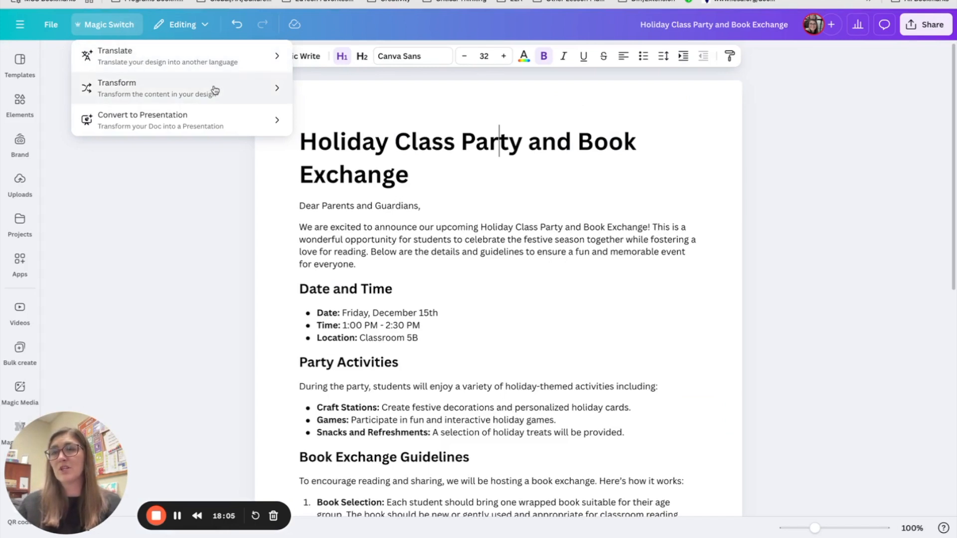
Transform the letter into a new doc with Magic Switch, using the description "colorful holiday flyer".
click(274, 91)
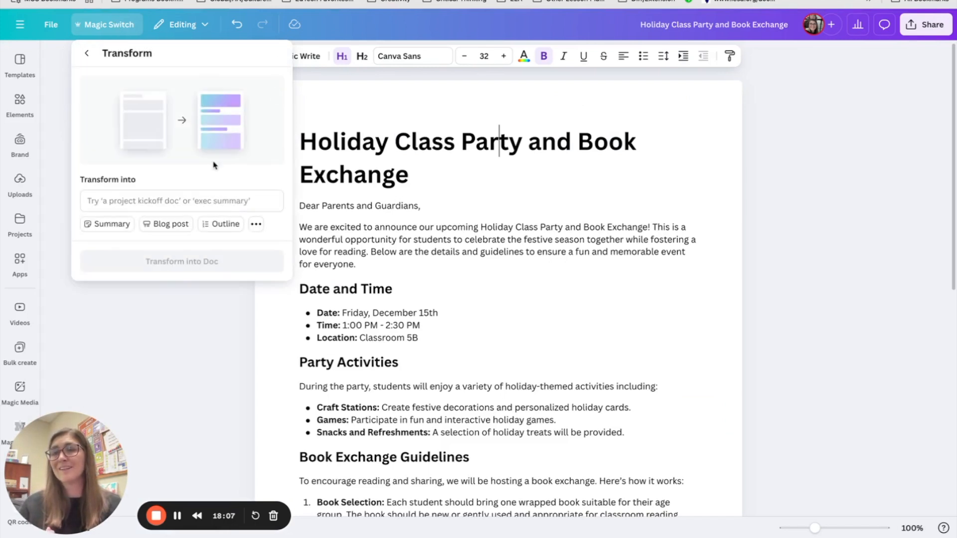
click(214, 200)
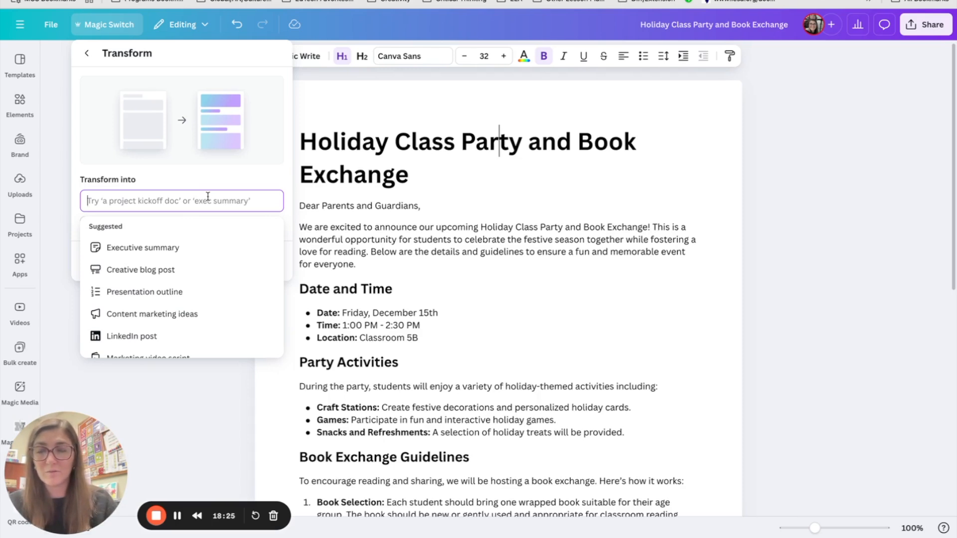
text(colorful holida)
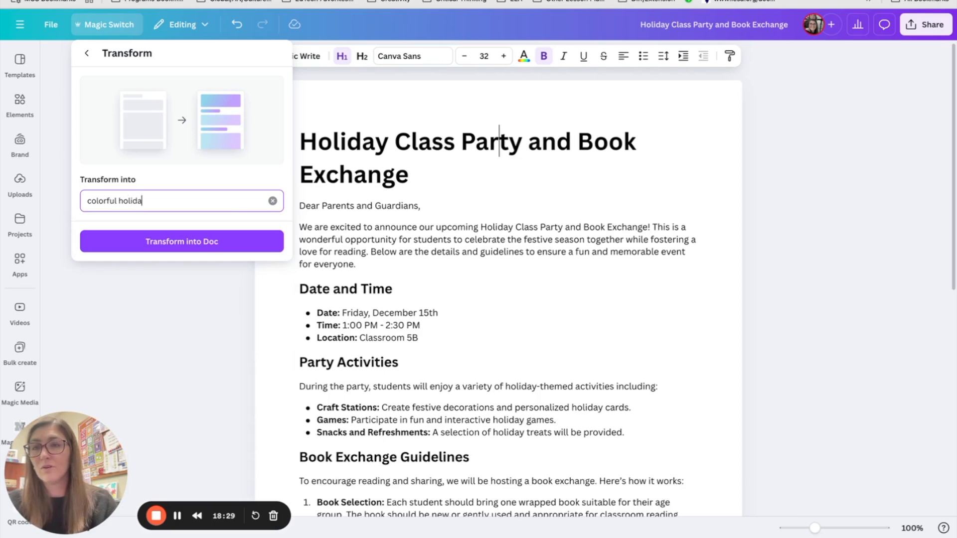
text(y flyer)
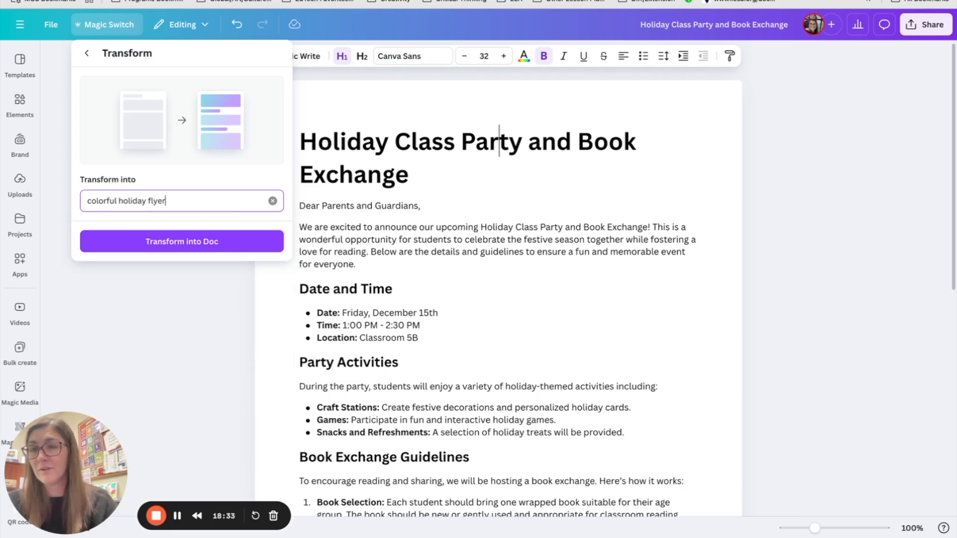
click(188, 241)
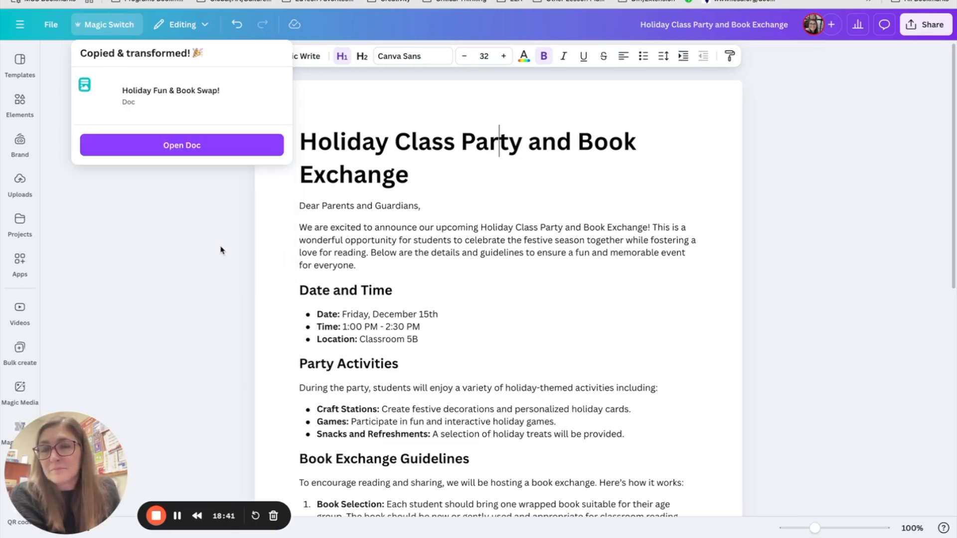
Open the transformed flyer doc and look over its banner and event details.
click(205, 151)
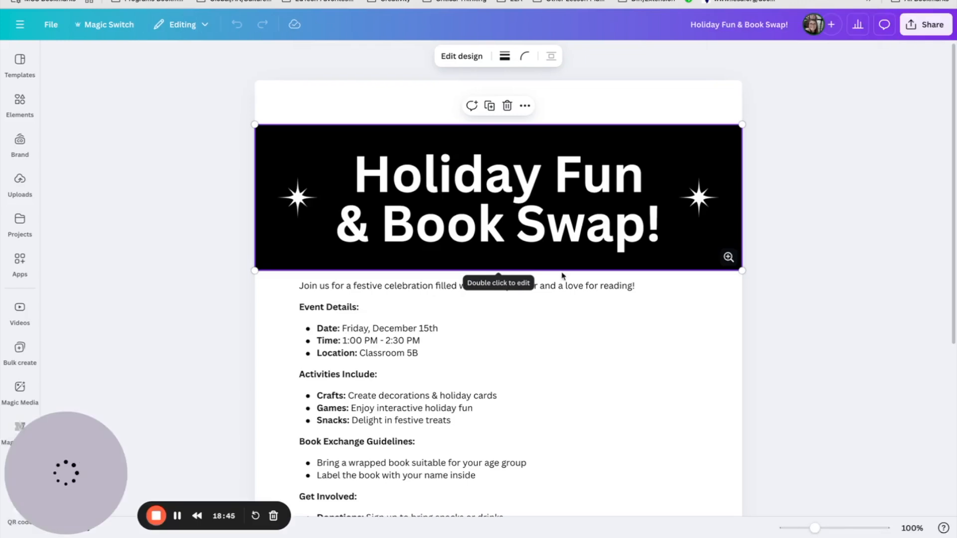
scroll(645, 405, down, 4)
scroll(649, 305, up, 4)
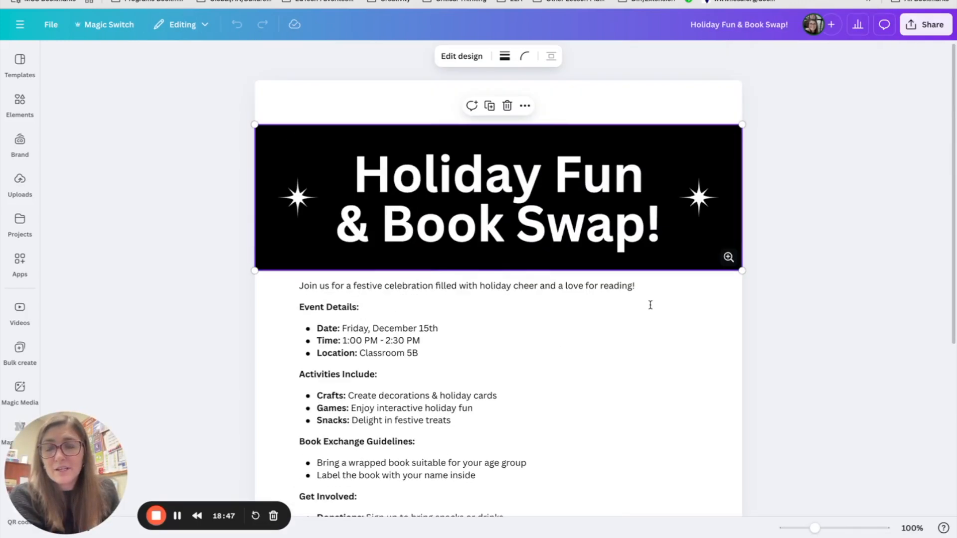
scroll(658, 455, down, 5)
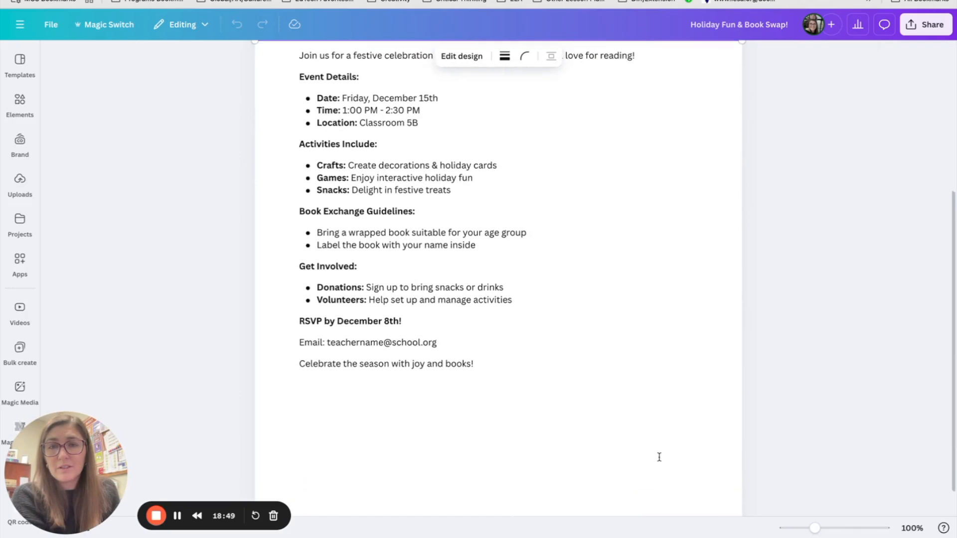
Open the flyer's banner for editing, search the banner templates for christmas, and apply the red and green "Season's Greetings!" template.
scroll(648, 338, up, 5)
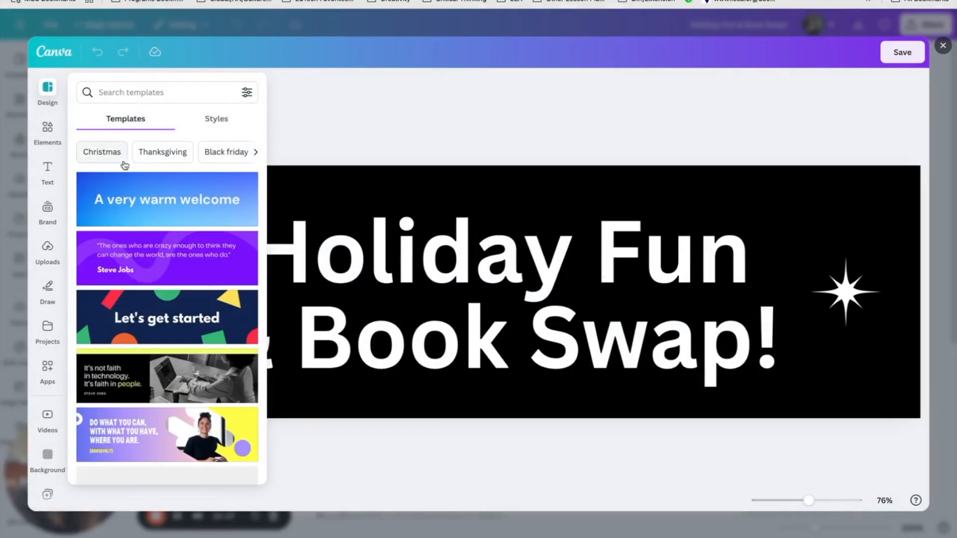
click(167, 93)
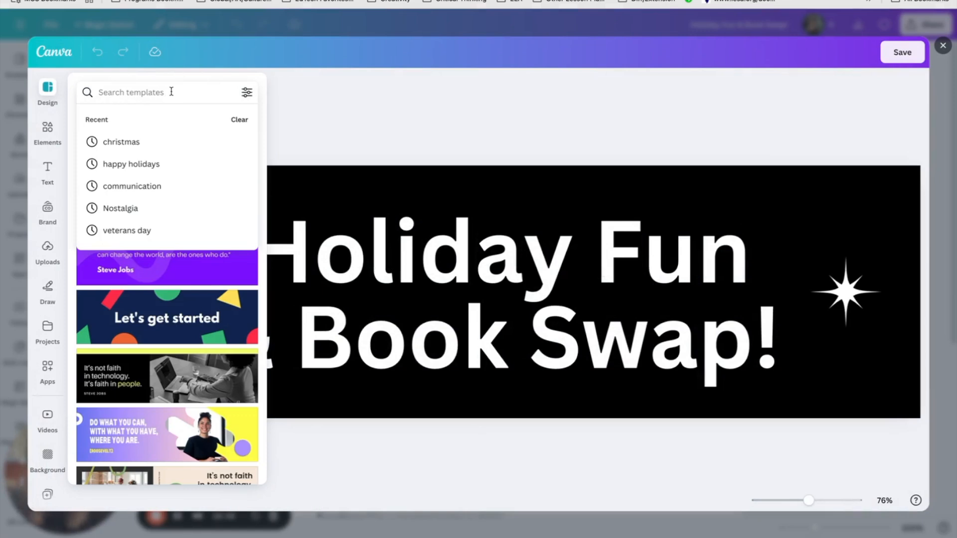
click(146, 143)
scroll(218, 387, down, 10)
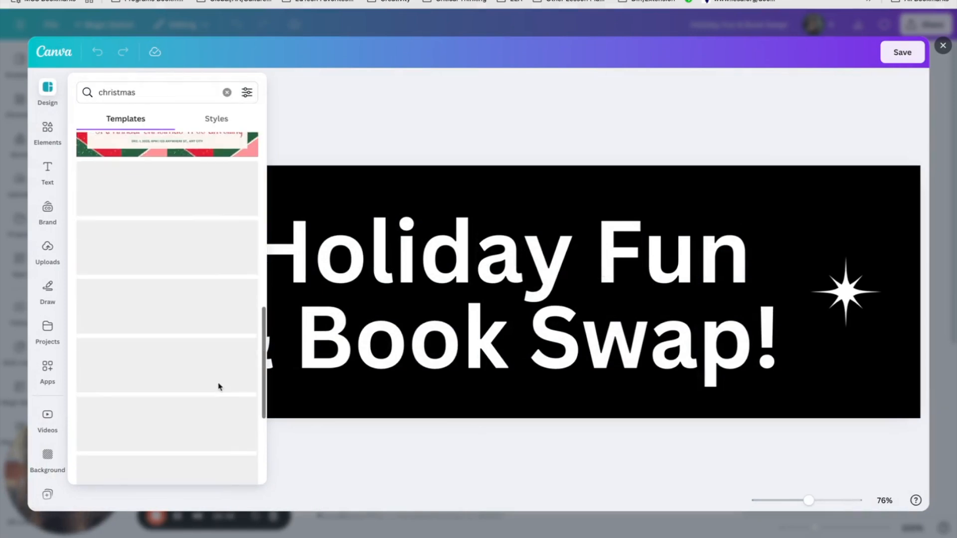
mouse_move(220, 387)
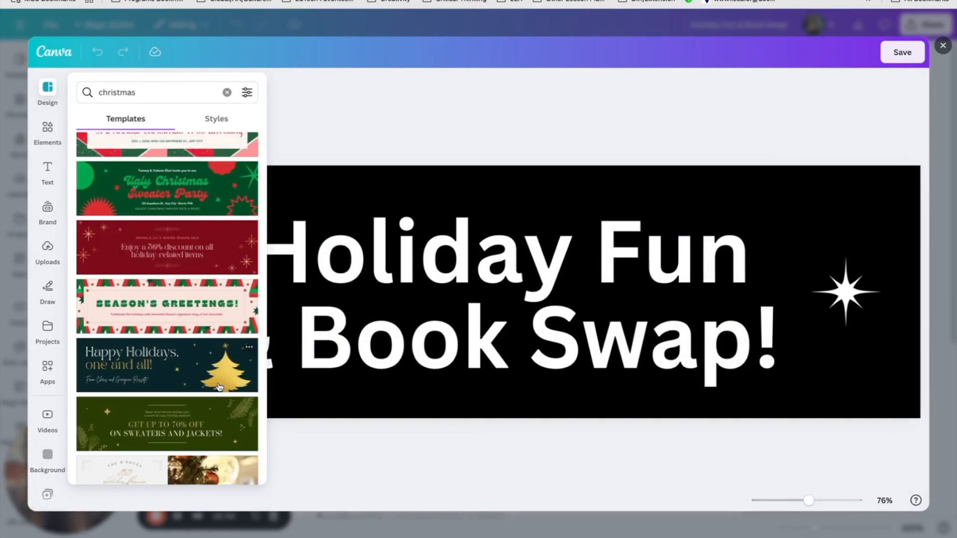
scroll(219, 386, down, 2)
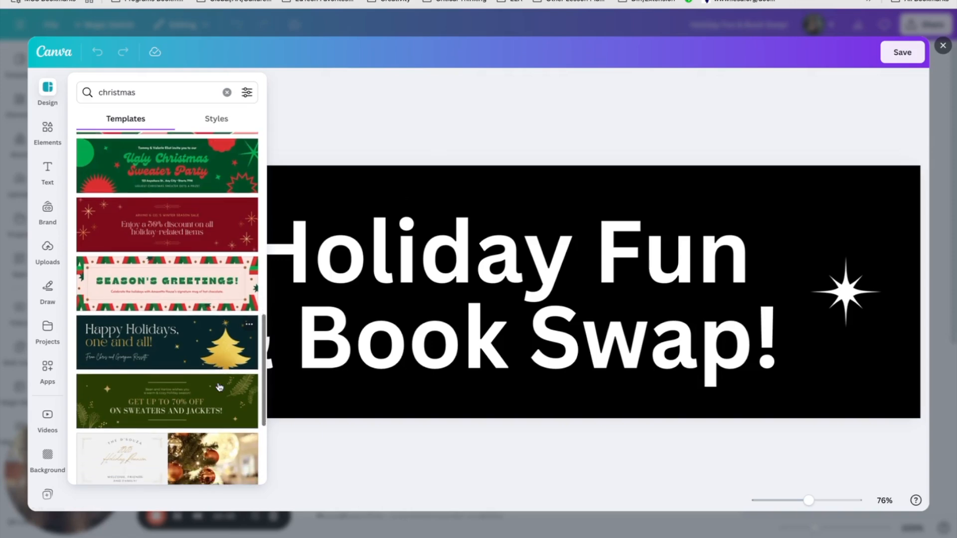
click(195, 299)
click(592, 320)
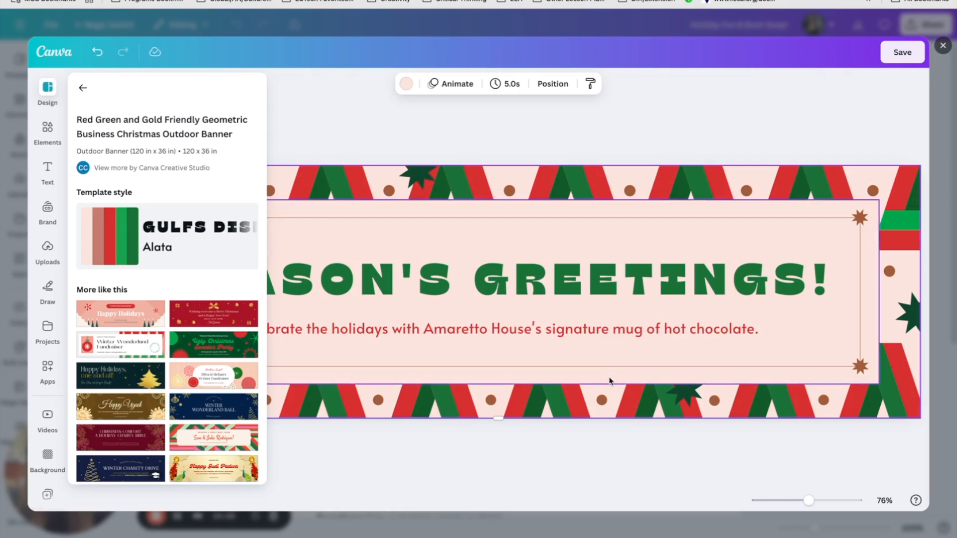
Replace the banner's subtitle with "Let's have fun with a class holiday party!" and save the banner into the flyer.
click(603, 364)
click(570, 329)
double_click(570, 328)
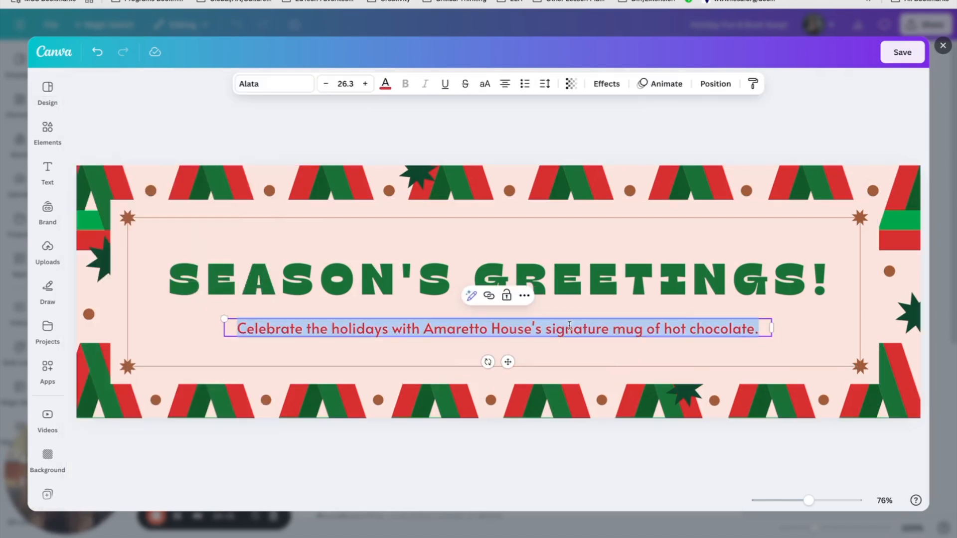
text(Let's have fun with a)
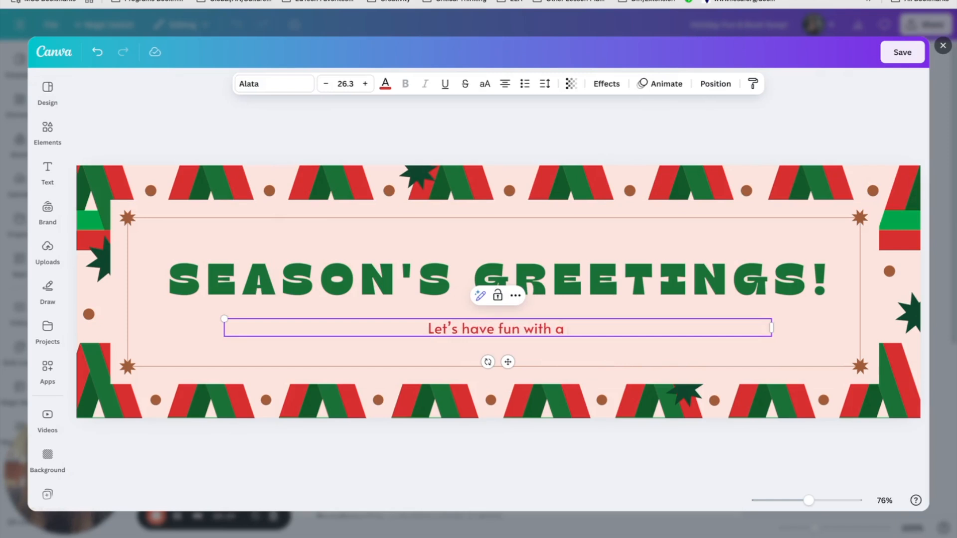
text( class ho)
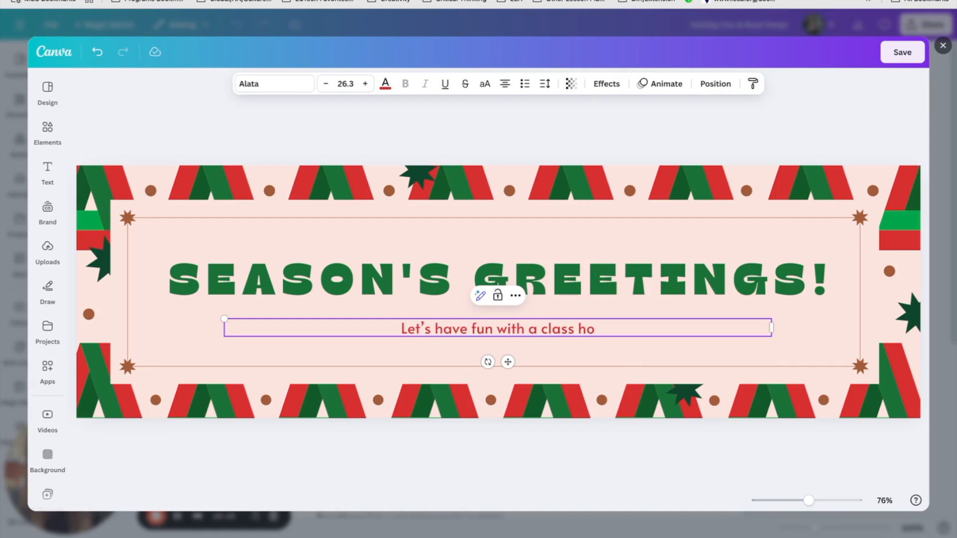
text(liday party!)
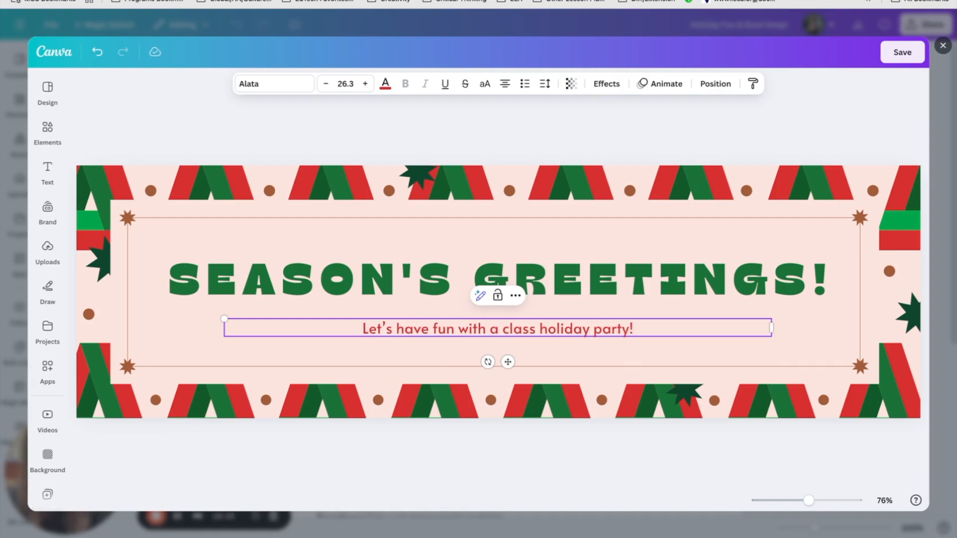
click(901, 52)
click(619, 447)
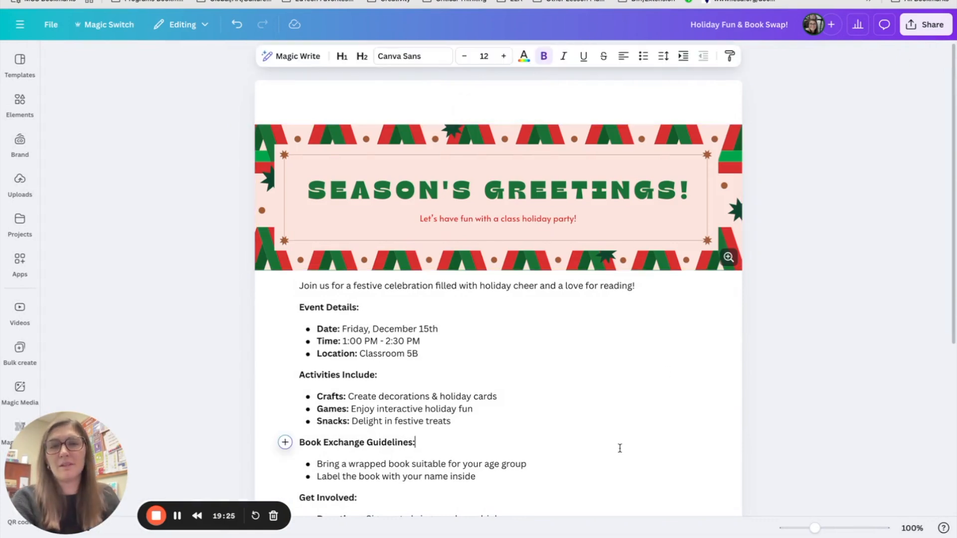
scroll(671, 421, down, 5)
scroll(273, 248, up, 5)
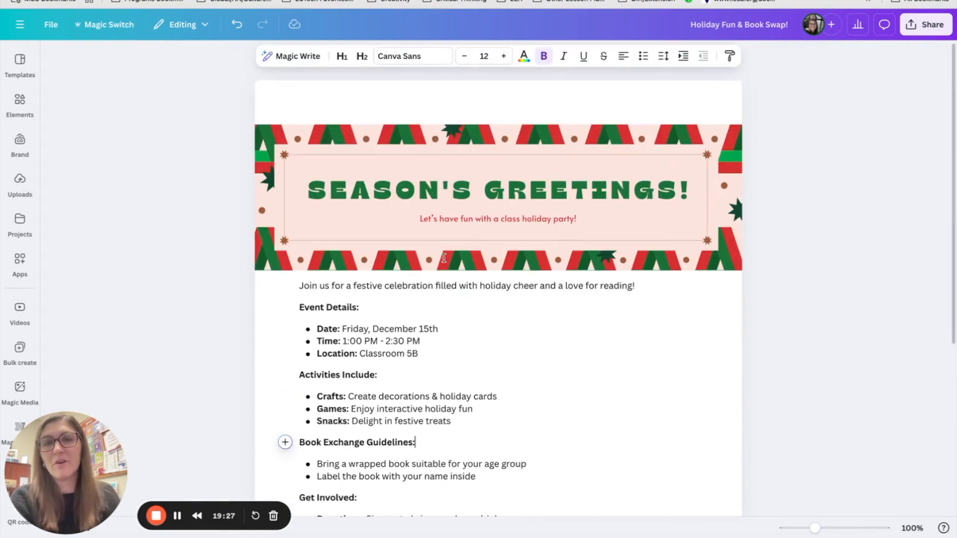
click(636, 232)
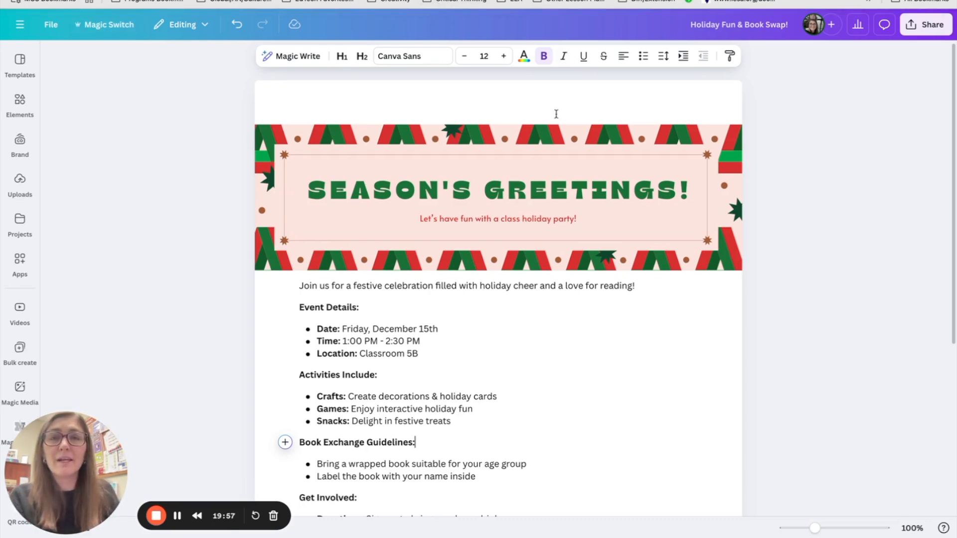
Translate the flyer into Japanese with Magic Switch, using the Friendly tone of voice.
click(122, 30)
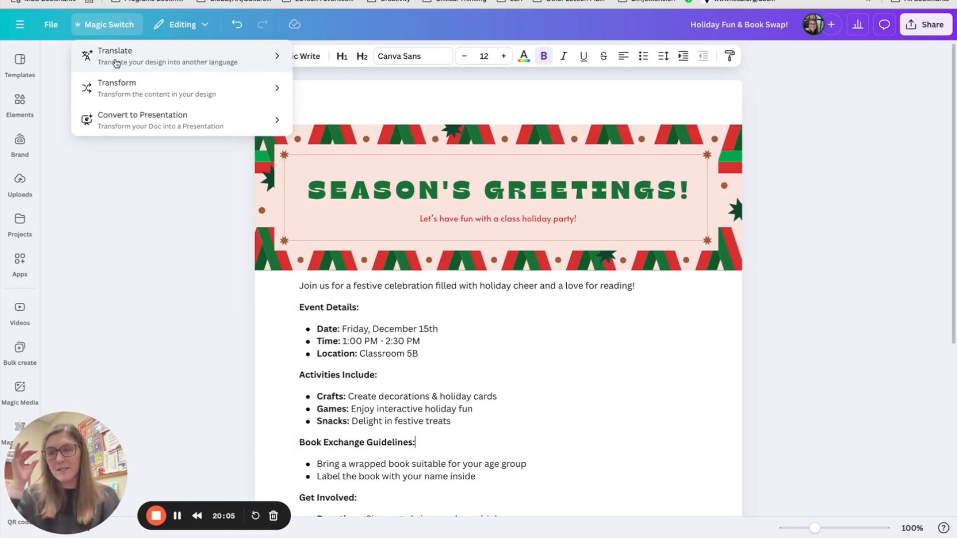
click(278, 59)
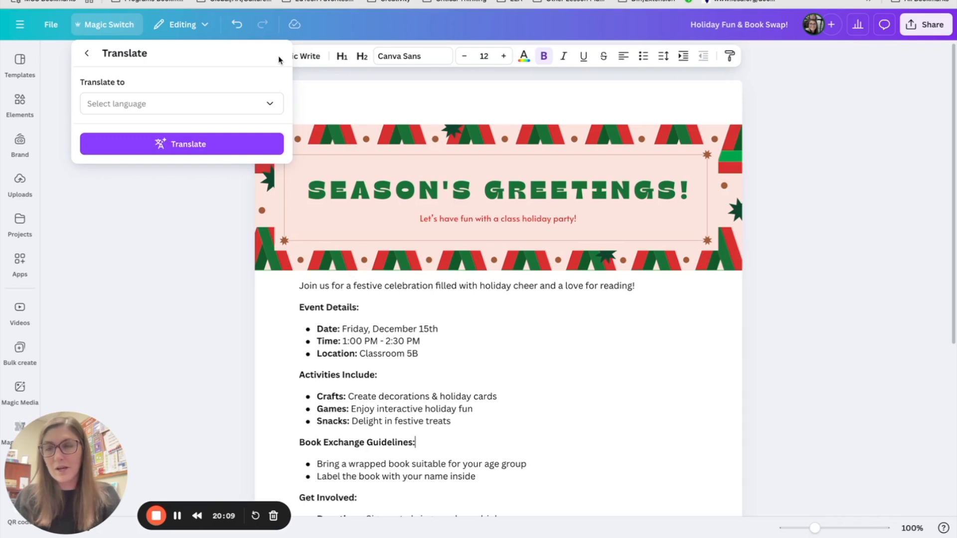
click(270, 105)
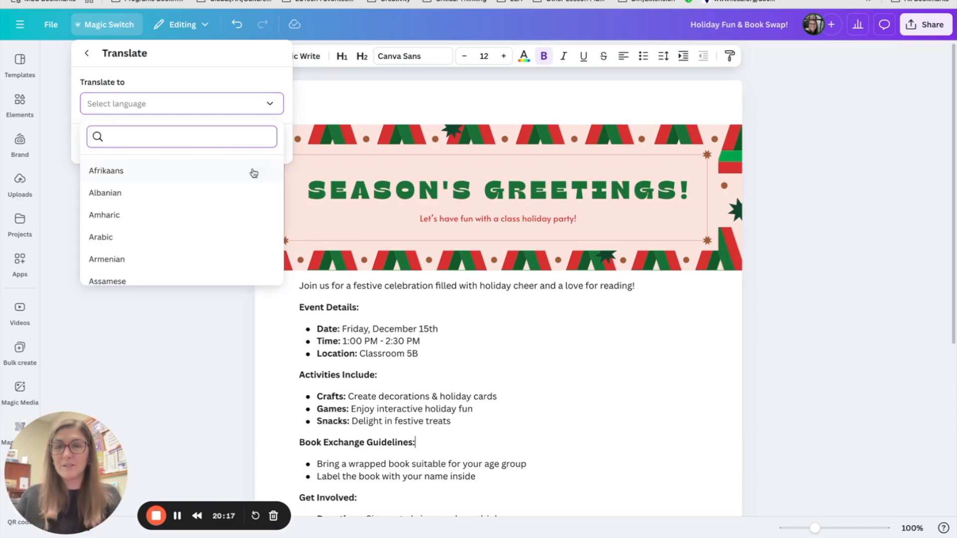
text(japanese)
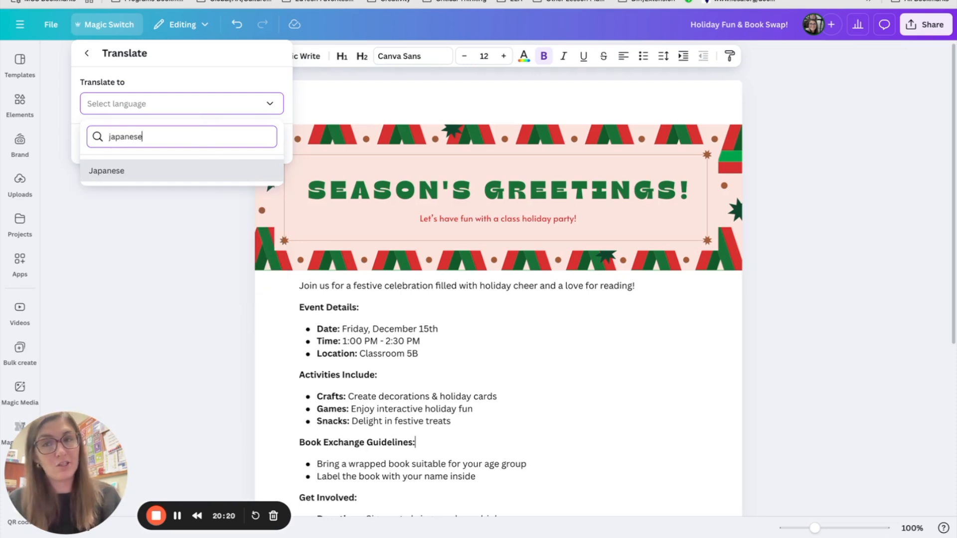
click(169, 170)
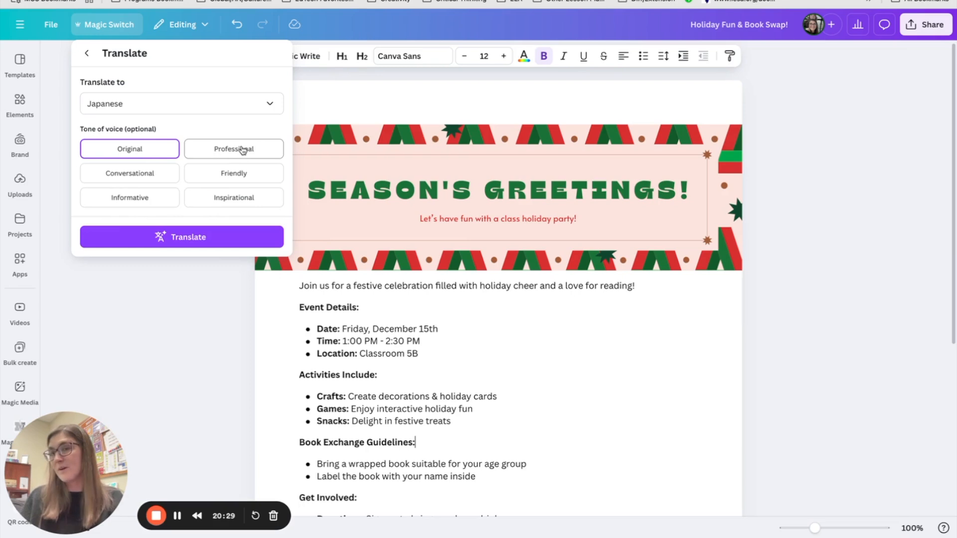
click(271, 177)
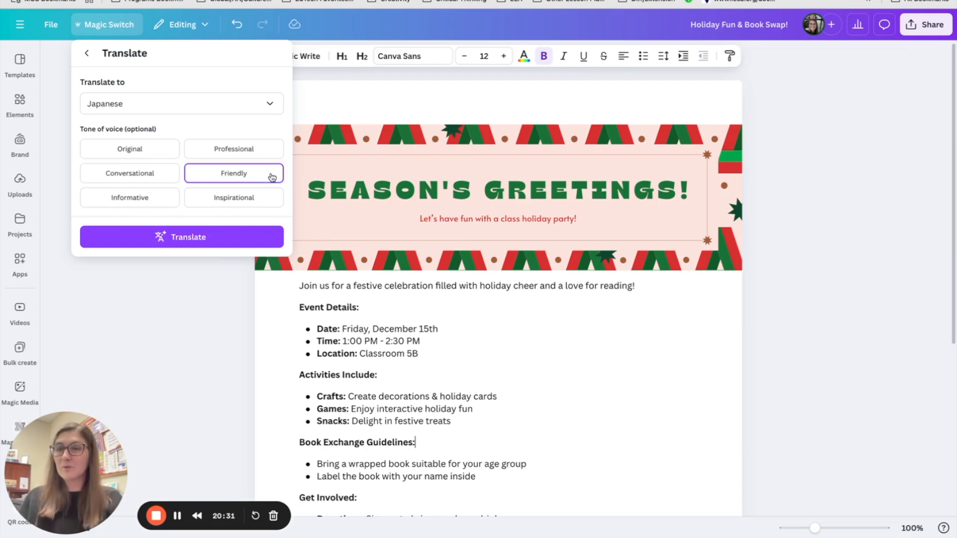
click(206, 239)
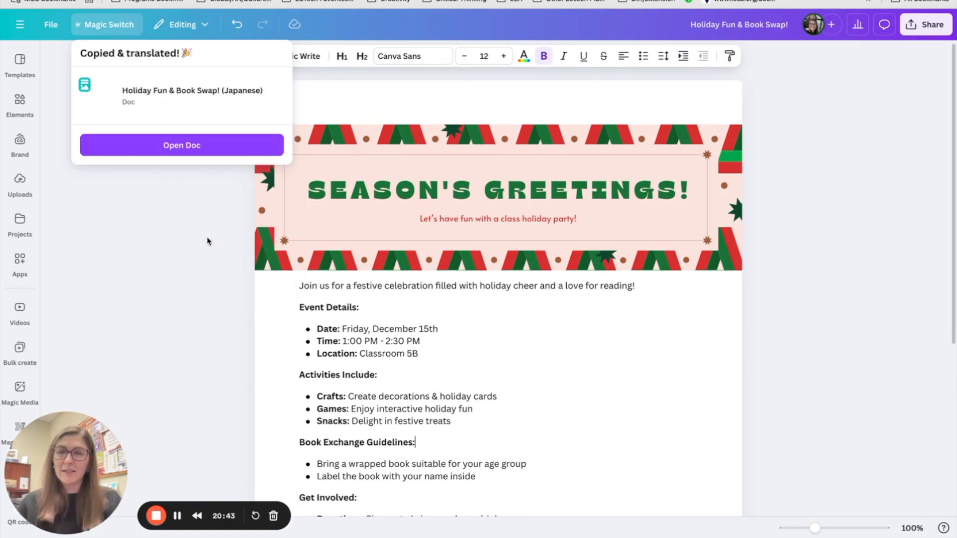
Open the Japanese copy of the flyer and look over its translated banner and event details.
click(231, 150)
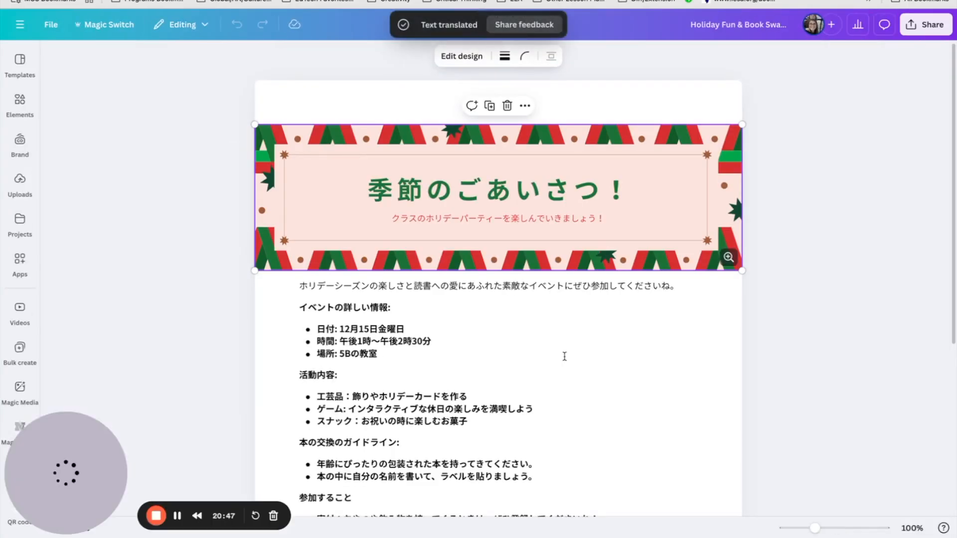
scroll(564, 356, down, 5)
scroll(564, 356, up, 3)
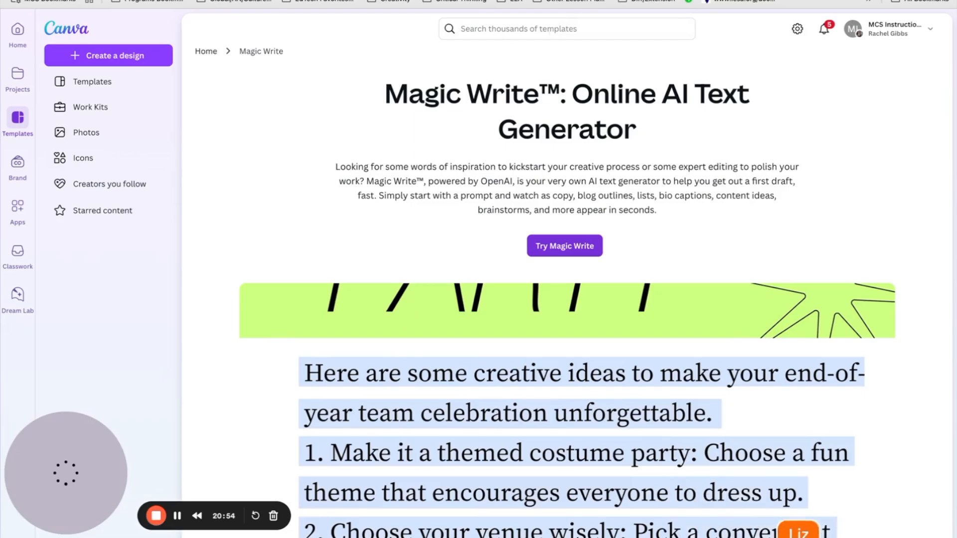
Return to the Magic Write slide of the Canva Magic Studio presentation and close the Transform into Doc options.
click(603, 1)
click(573, 1)
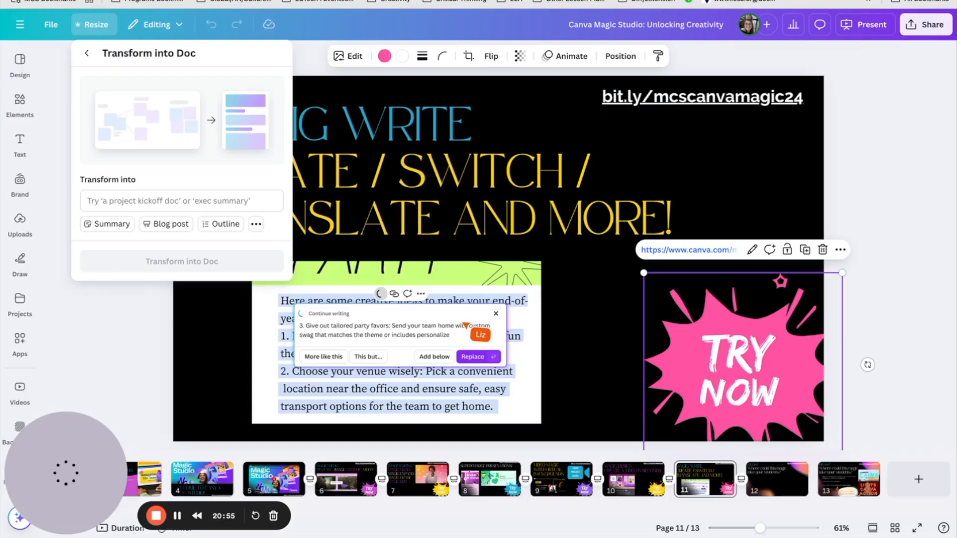
click(852, 147)
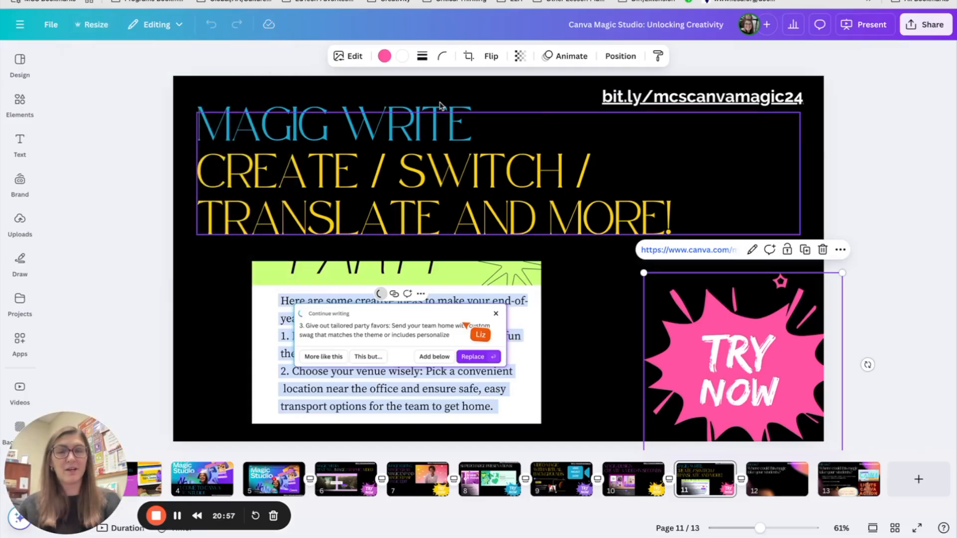
click(417, 120)
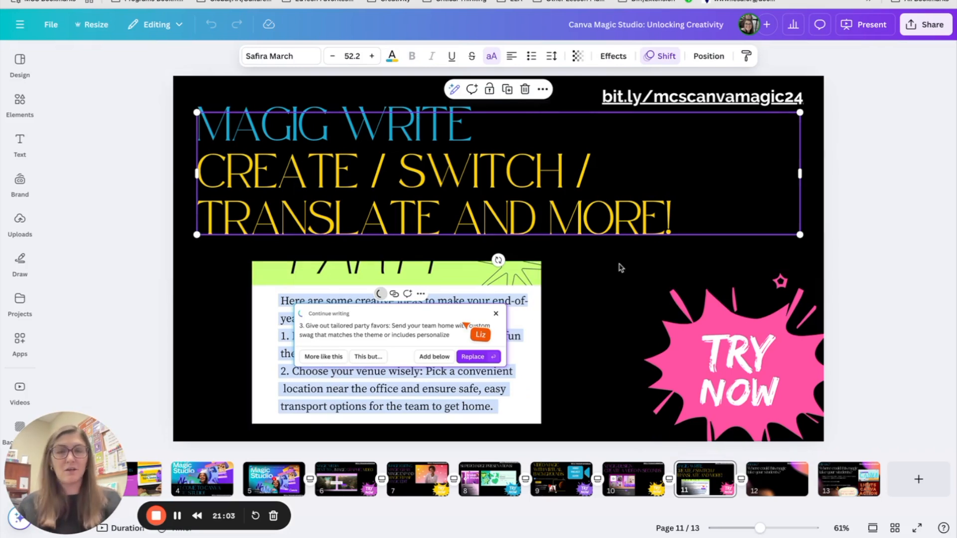
Preview Magic Write's More fun rewrite of the "Ideas?" heading on slide 12, and dismiss it.
click(770, 473)
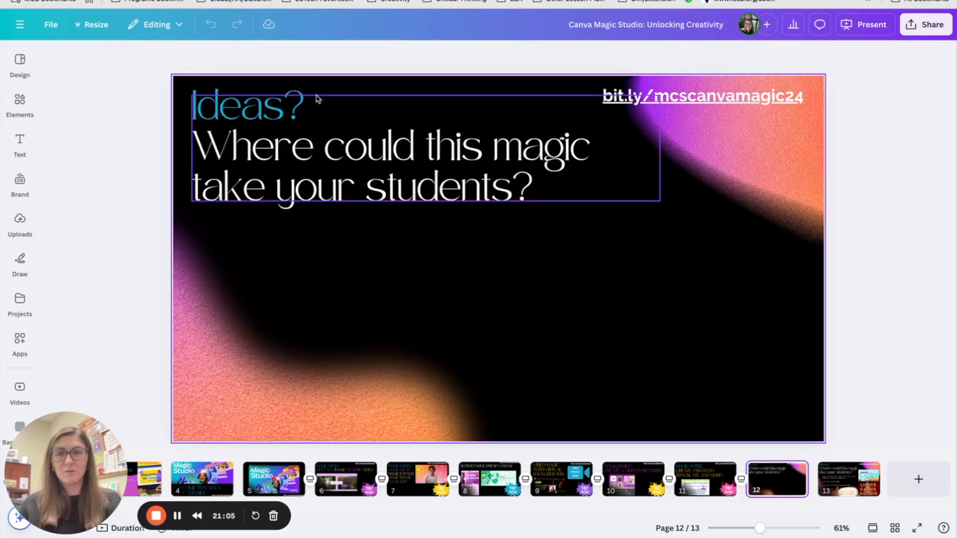
click(438, 173)
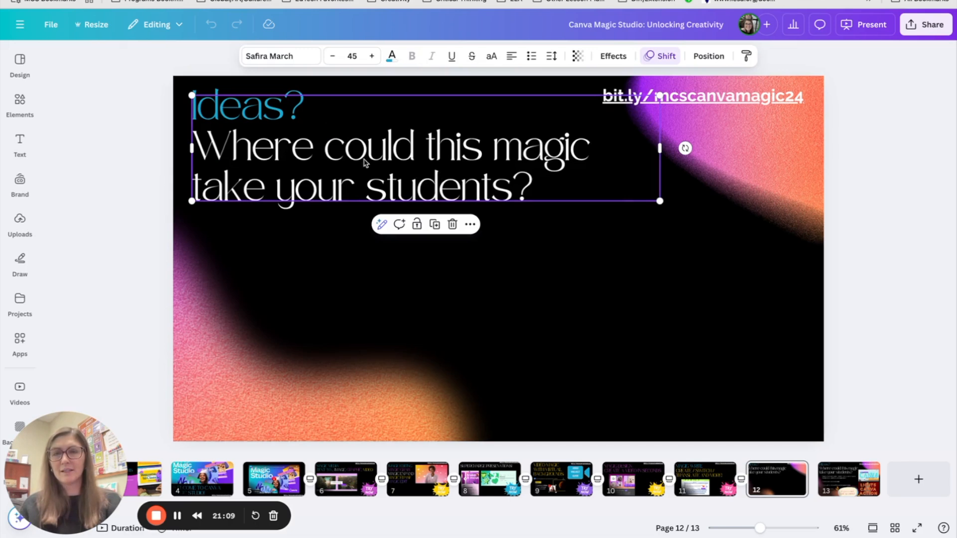
click(381, 231)
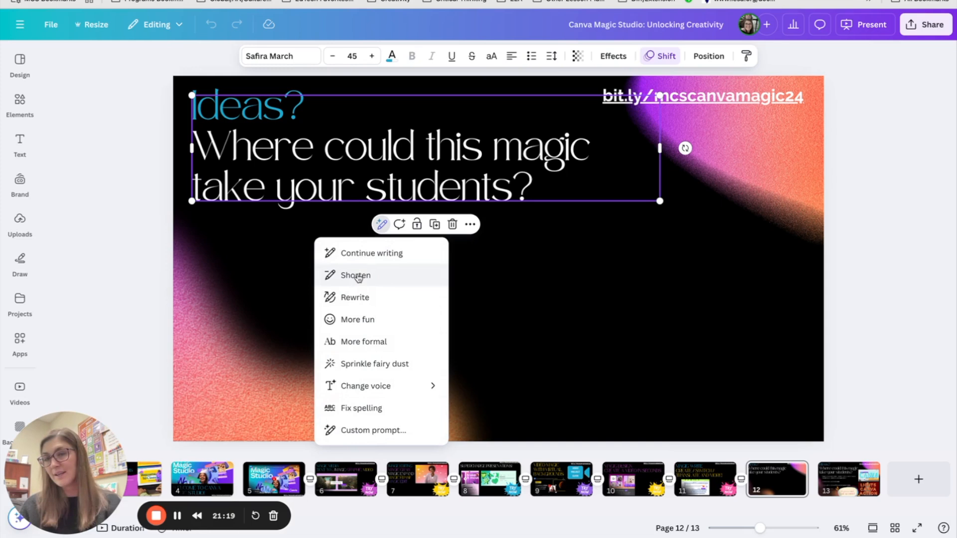
click(353, 321)
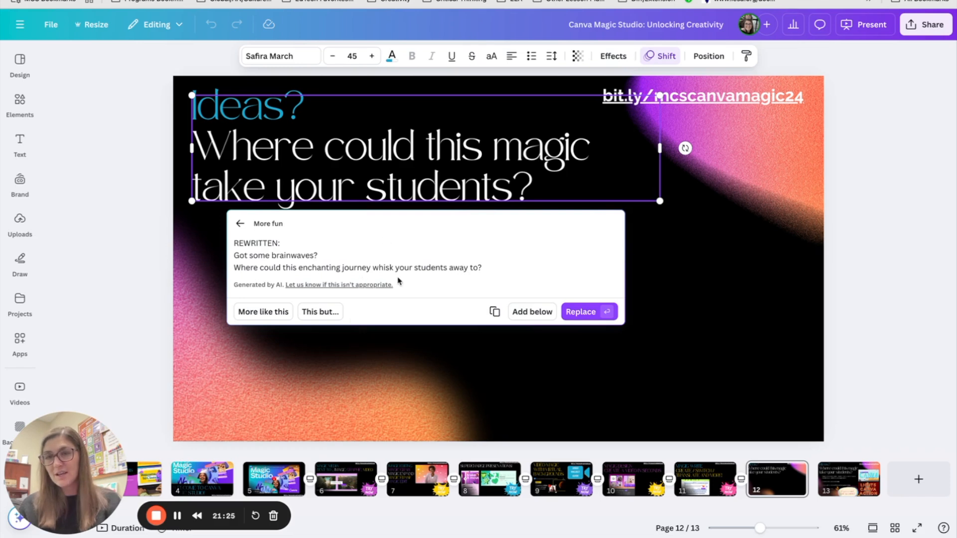
click(684, 259)
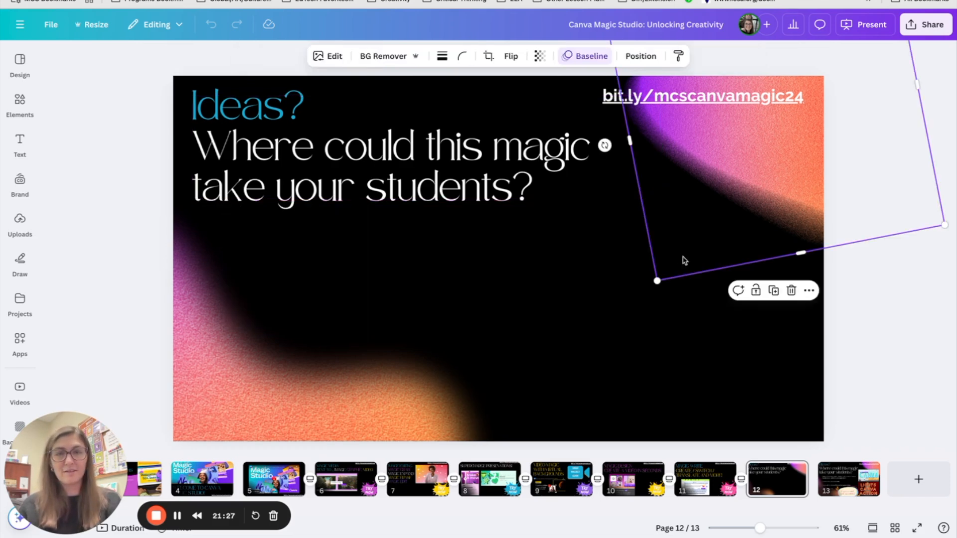
Preview Magic Write's Sprinkle fairy dust rewrite of the slide 12 heading, and dismiss the suggestion.
click(417, 162)
click(381, 225)
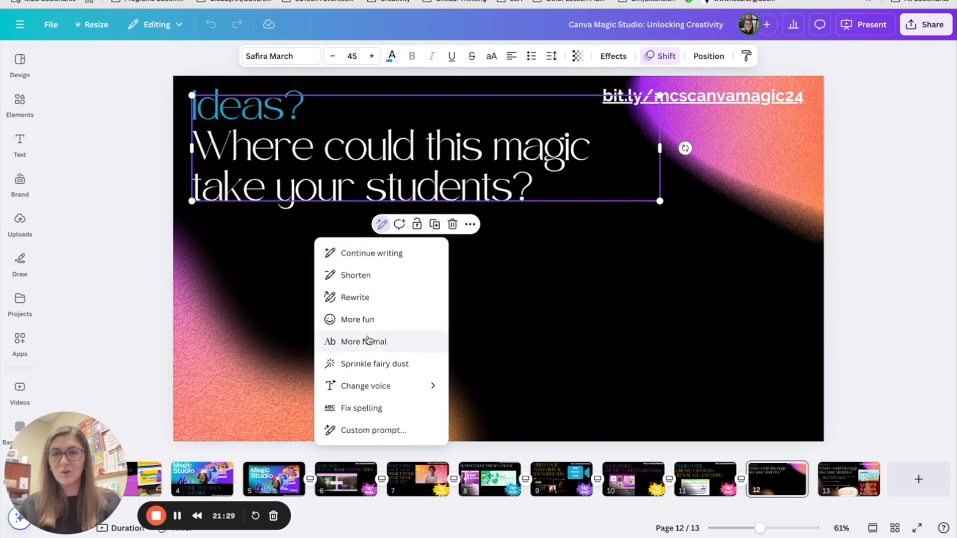
click(370, 363)
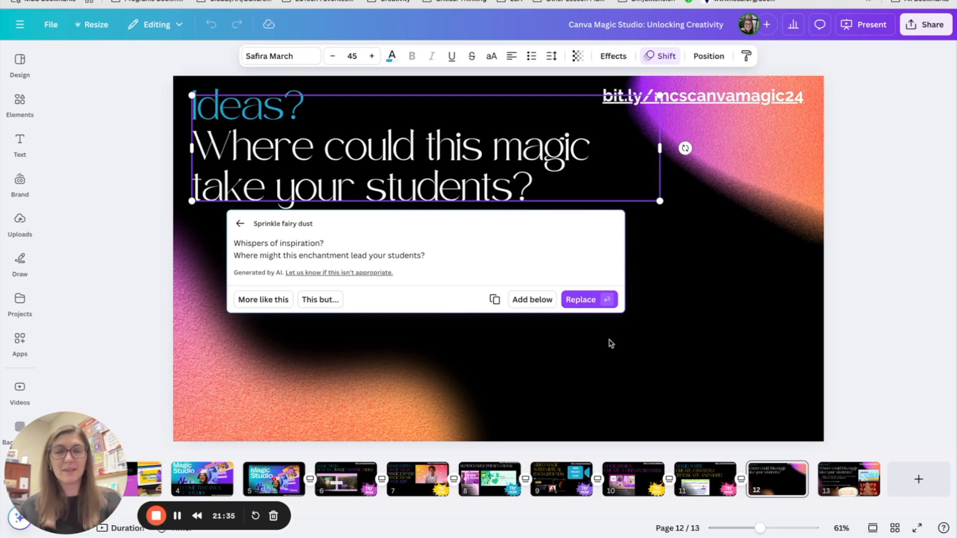
click(587, 299)
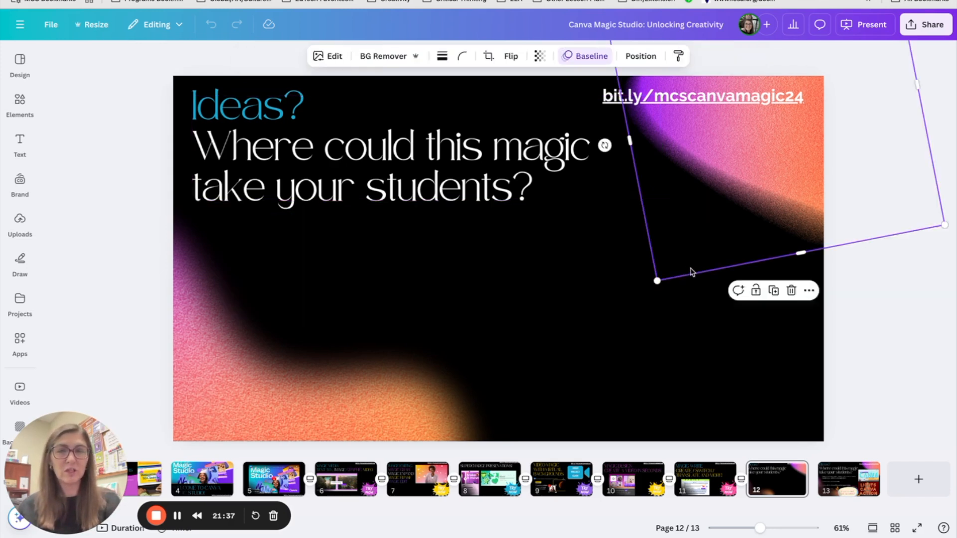
Review the remaining Magic Write options for the slide 12 heading, including Change voice and Custom prompt, and close the list.
click(406, 189)
click(381, 224)
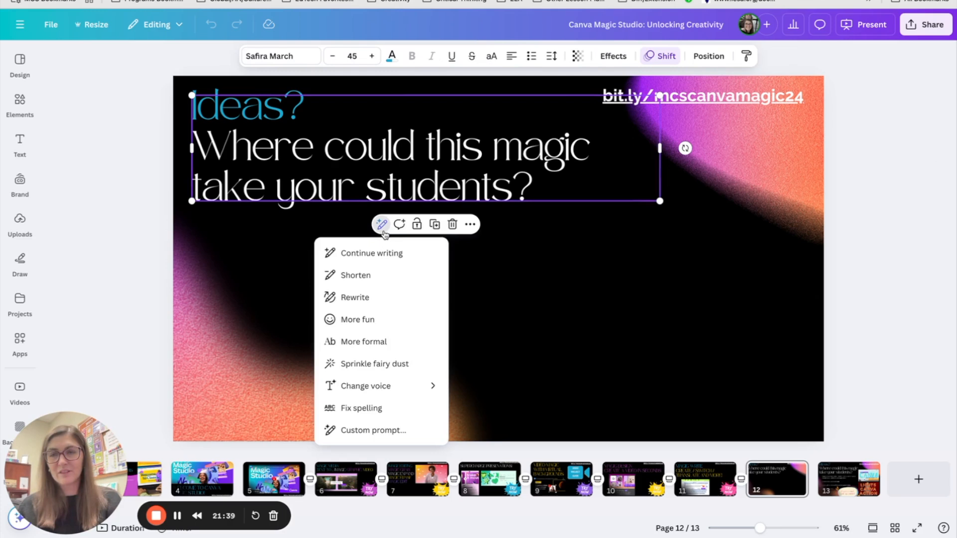
mouse_move(405, 385)
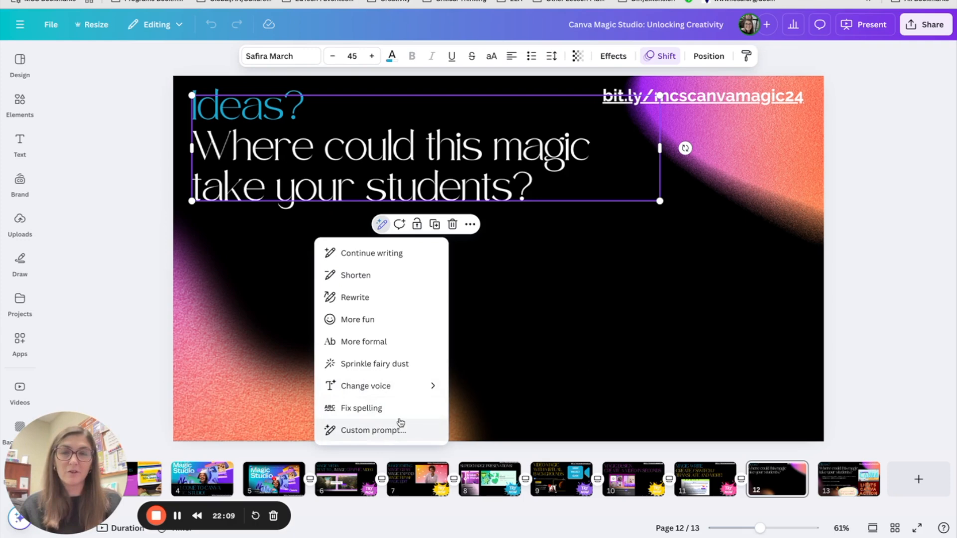
click(728, 233)
click(867, 284)
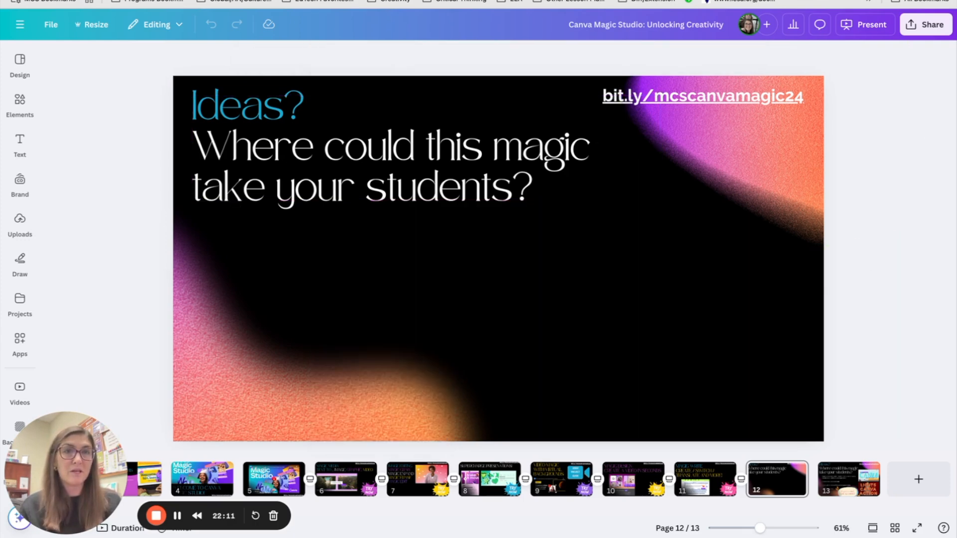
Switch to the Canva Tech Tuesday presentation showing the Session 5 AI Magic Studio Part 2 slide.
key(ctrl+Tab)
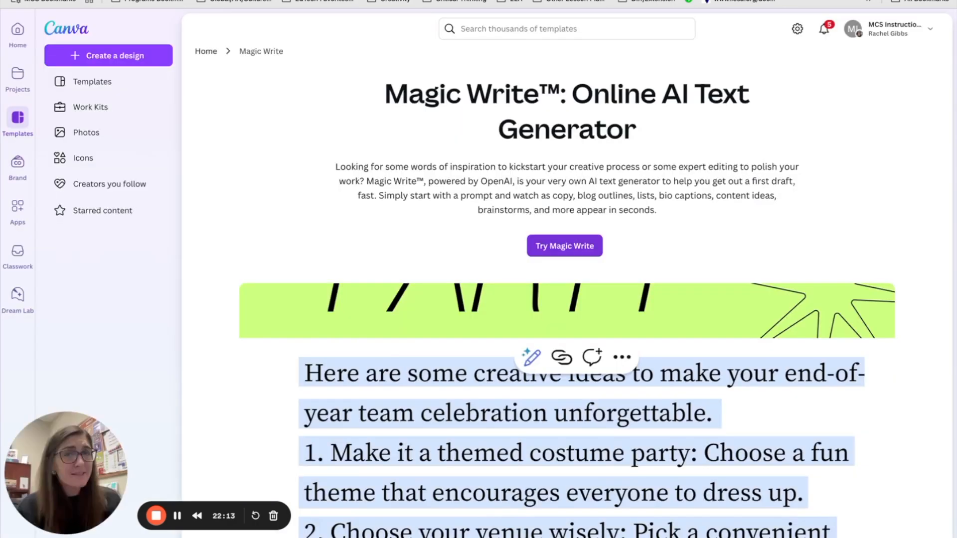
key(ctrl+shift+Tab)
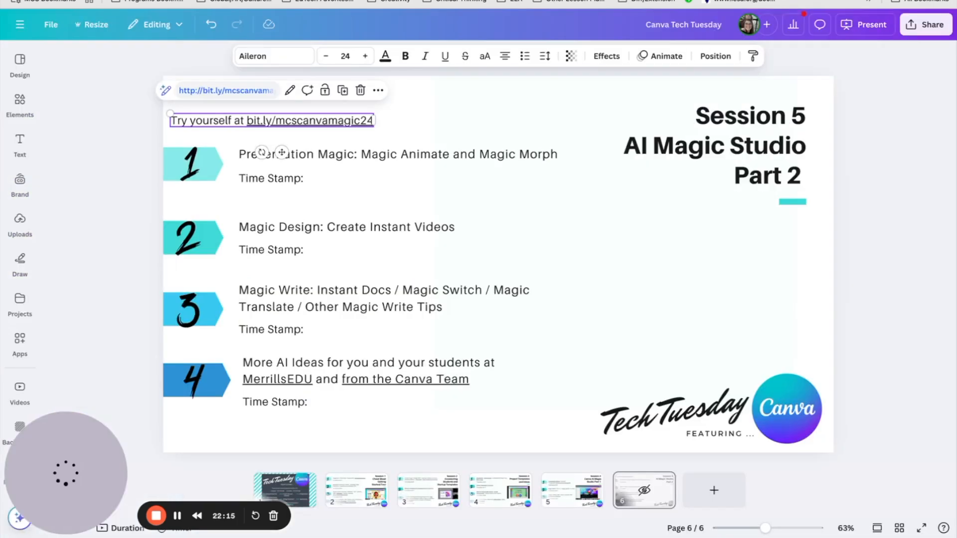